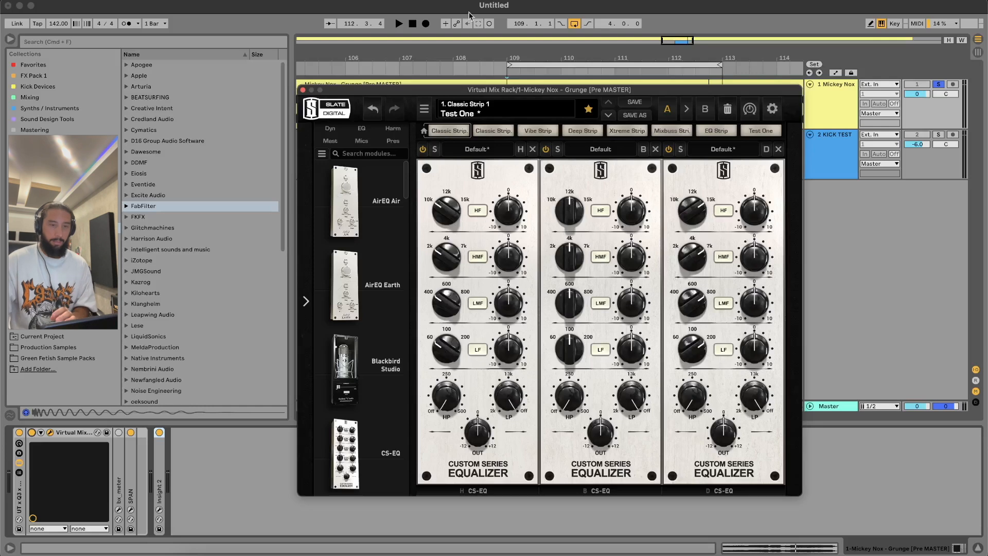
# Replace the second and third rack modules with fresh CS-EQ modules beside the first equalizer.
pyautogui.click(655, 149)
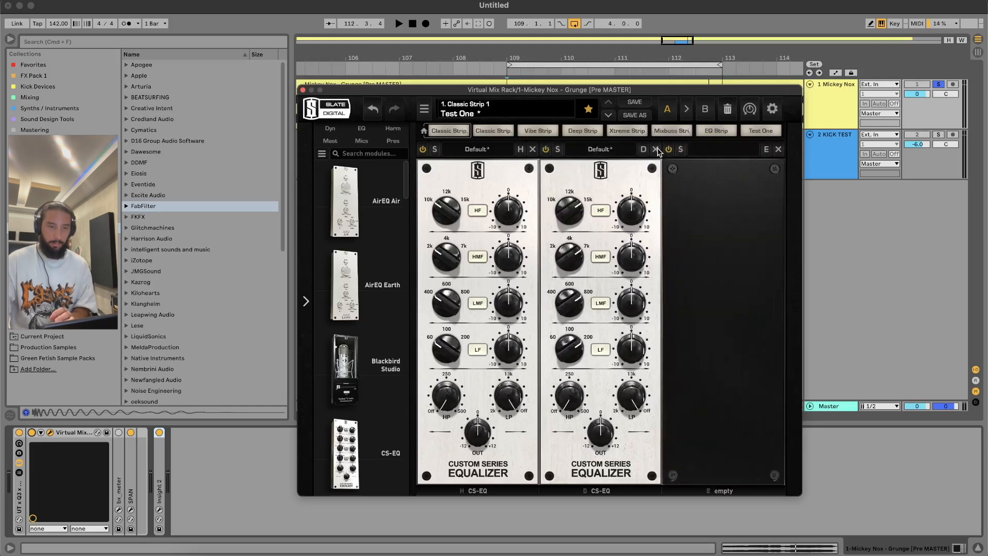
pyautogui.click(656, 149)
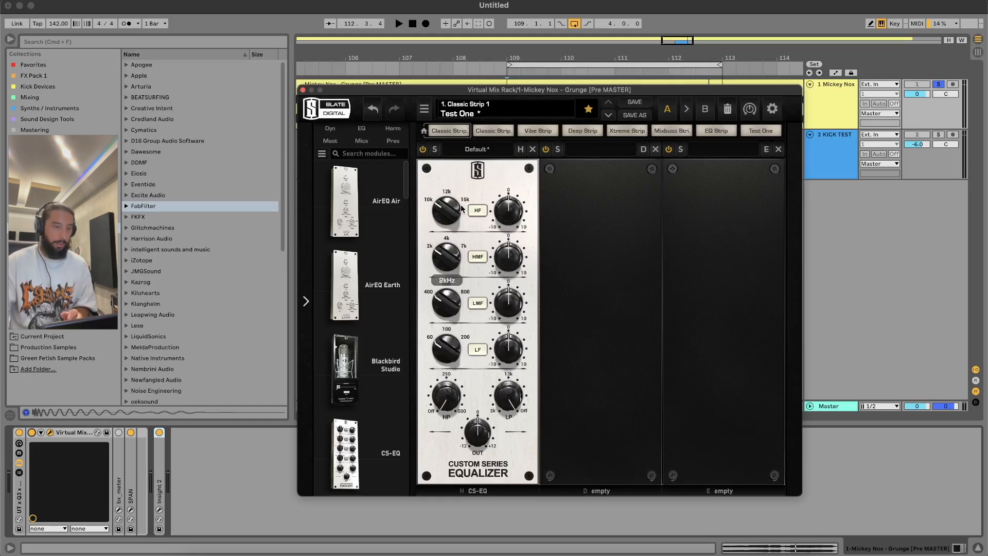
pyautogui.scroll(-5, 379, 329)
pyautogui.moveTo(378, 329); pyautogui.dragTo(614, 323)
pyautogui.moveTo(371, 337); pyautogui.dragTo(664, 332)
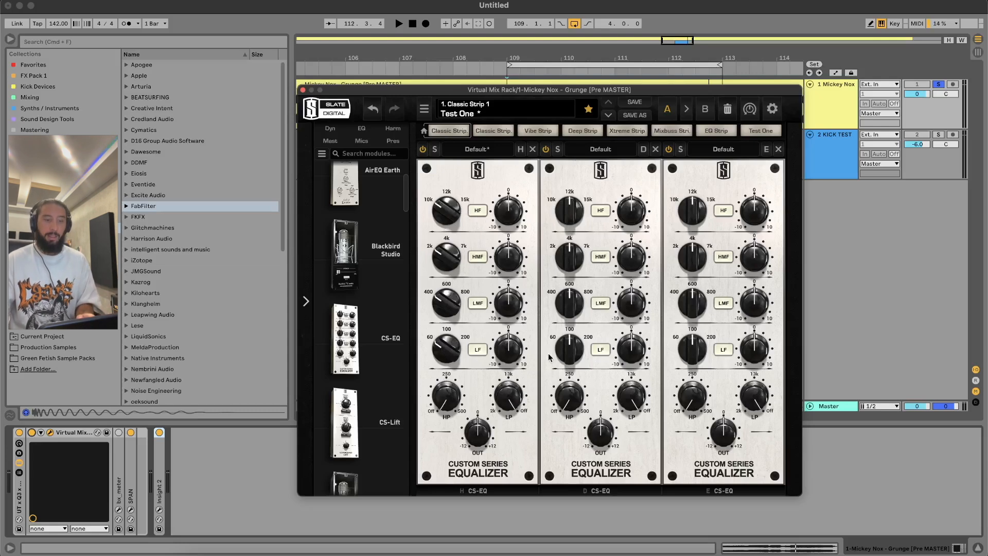
# Set the third equalizer's frequencies to 15 kHz HF, 7 kHz HMF, 800 Hz LMF and 200 Hz LF.
pyautogui.moveTo(694, 221); pyautogui.dragTo(694, 204)
pyautogui.moveTo(692, 255); pyautogui.dragTo(693, 235)
pyautogui.moveTo(693, 304); pyautogui.dragTo(693, 286)
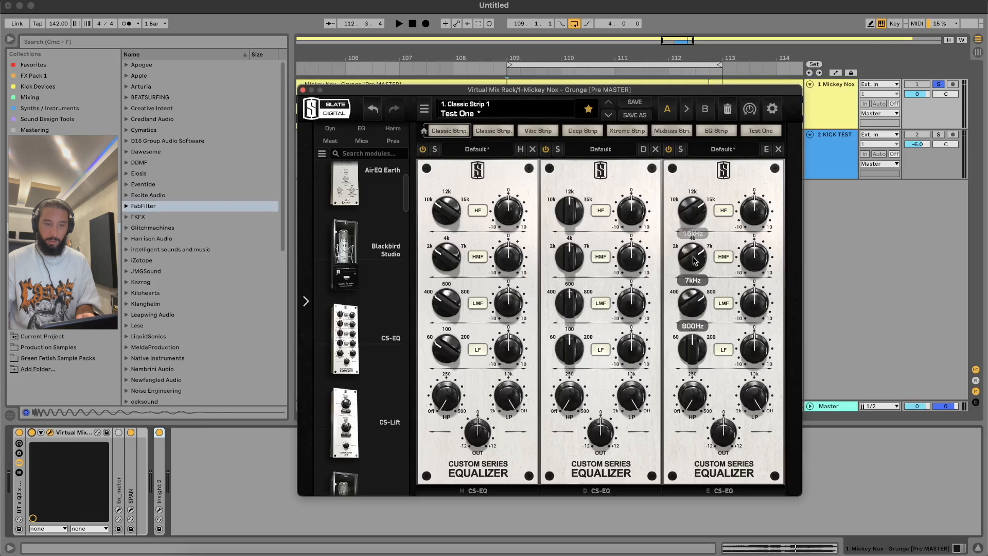
pyautogui.moveTo(693, 349); pyautogui.dragTo(693, 332)
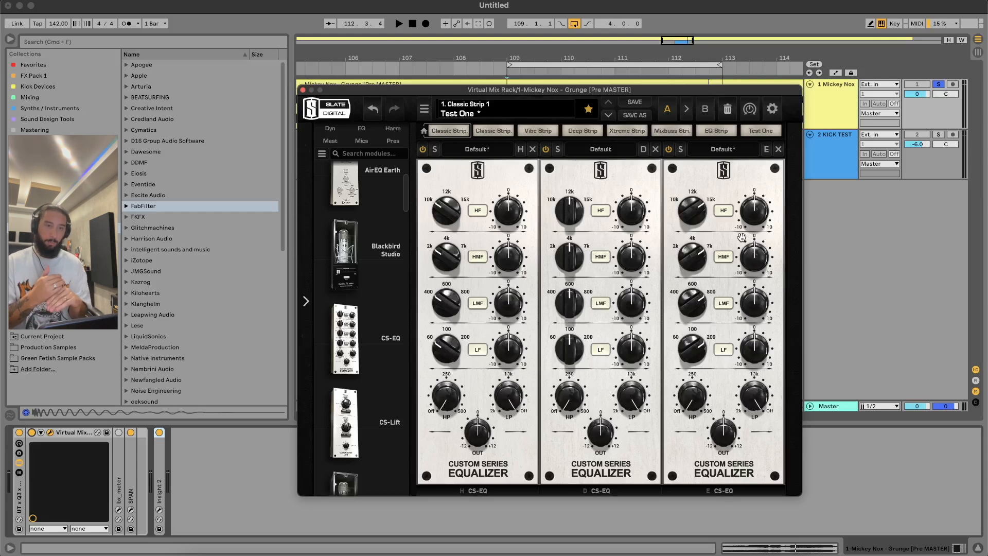
# Play the pre-master track from bar 109 to listen to it, keeping the plugin window clear of the playback start.
pyautogui.moveTo(393, 89); pyautogui.dragTo(288, 152)
pyautogui.click(504, 106)
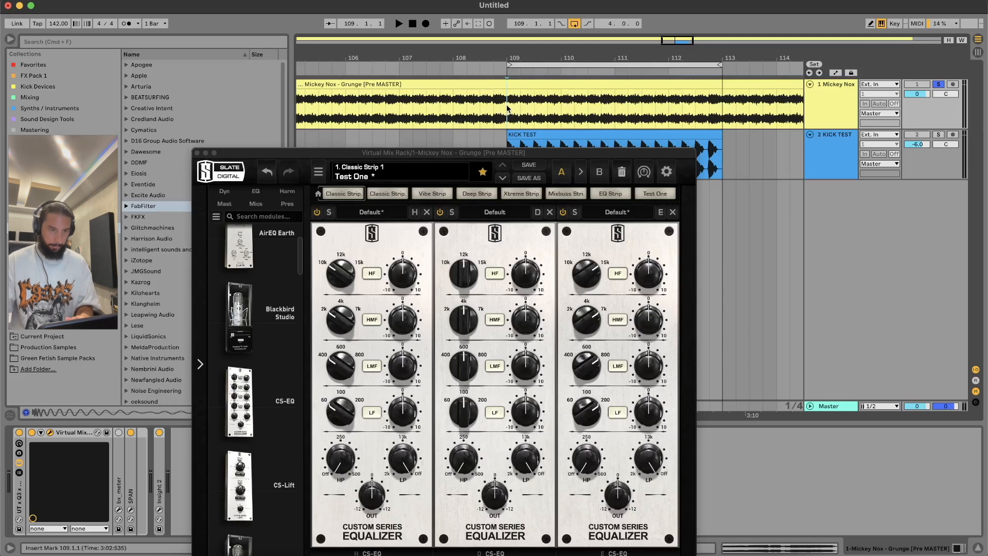
pyautogui.press('space')
pyautogui.moveTo(402, 152); pyautogui.dragTo(501, 112)
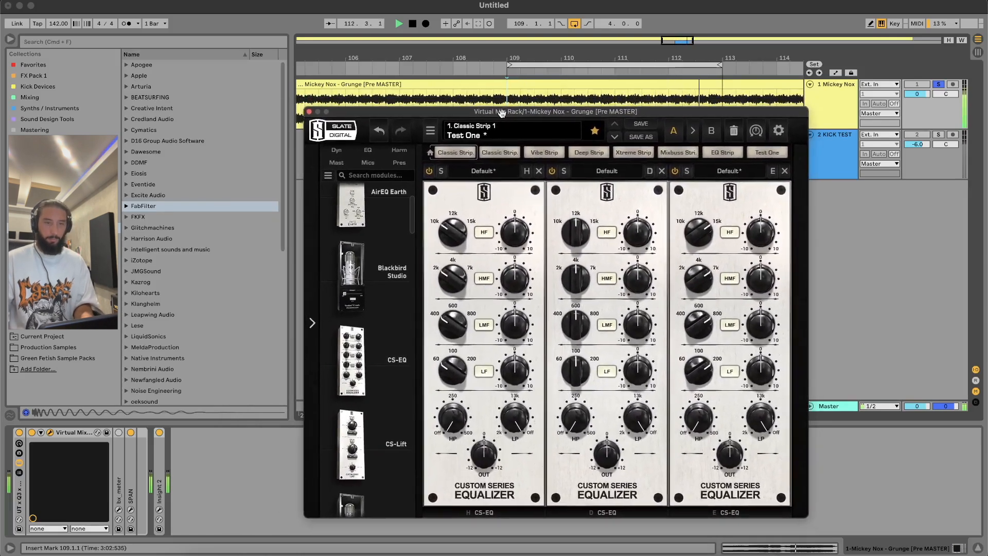
pyautogui.press('space')
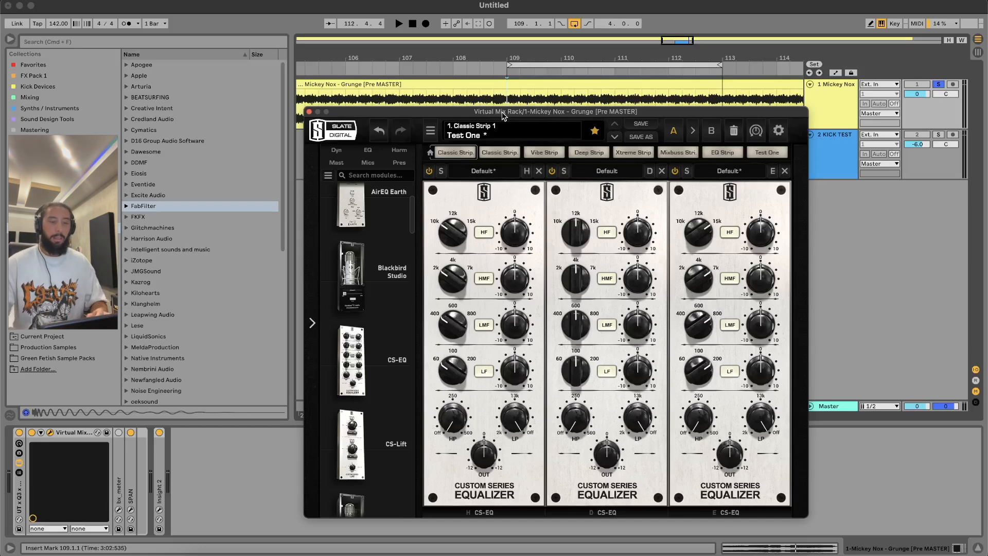
# Reset the first equalizer's LF gain and set it to about 1.00.
pyautogui.moveTo(491, 111); pyautogui.dragTo(485, 84)
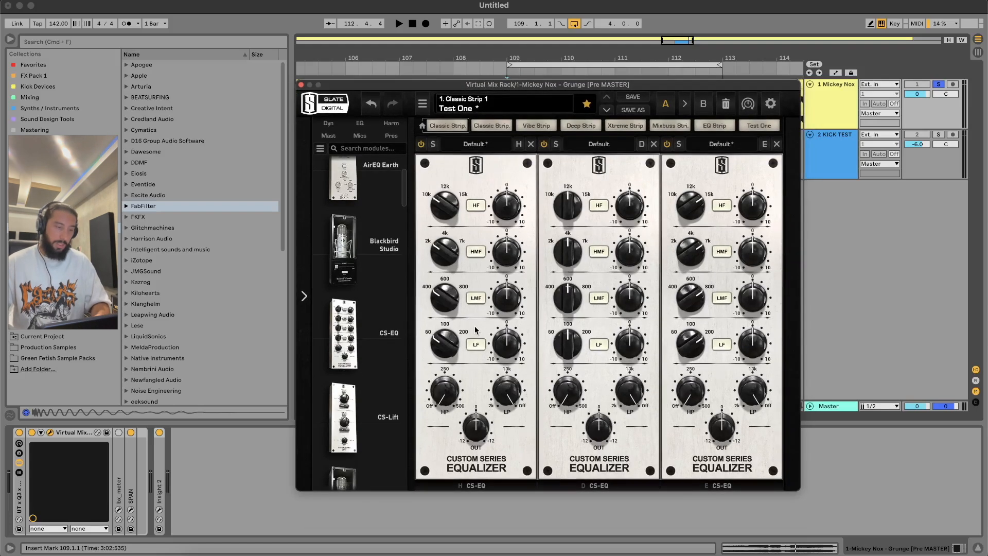
pyautogui.press('space')
pyautogui.moveTo(507, 349)
pyautogui.press('space')
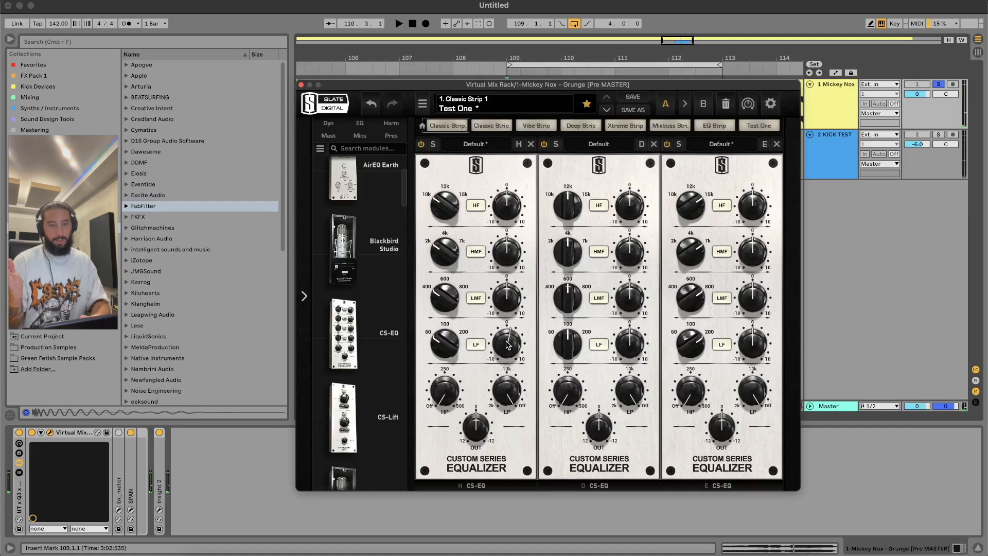
pyautogui.doubleClick(507, 345)
pyautogui.moveTo(512, 368); pyautogui.dragTo(513, 364)
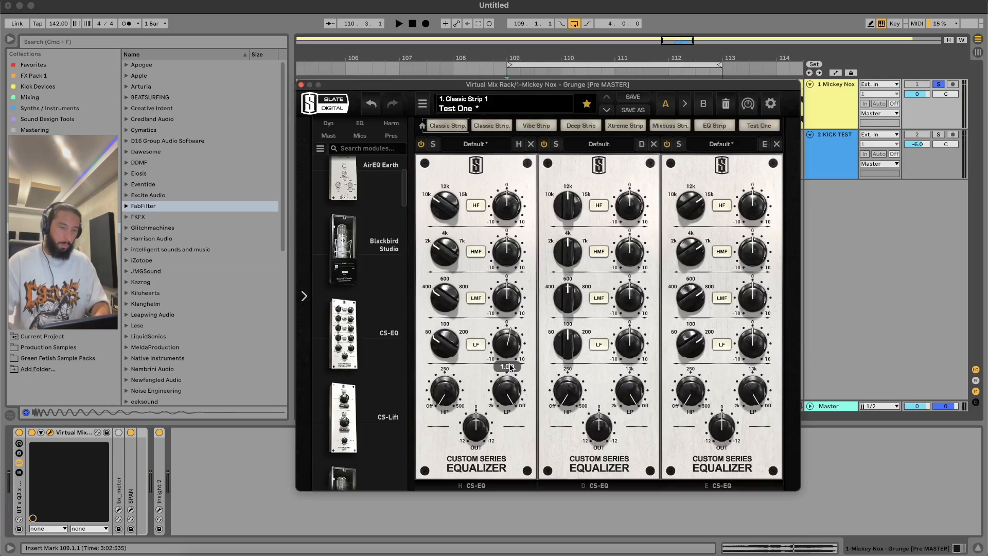
# Play the loop and toggle the first equalizer's LF band off and on to compare the low end.
pyautogui.press('space')
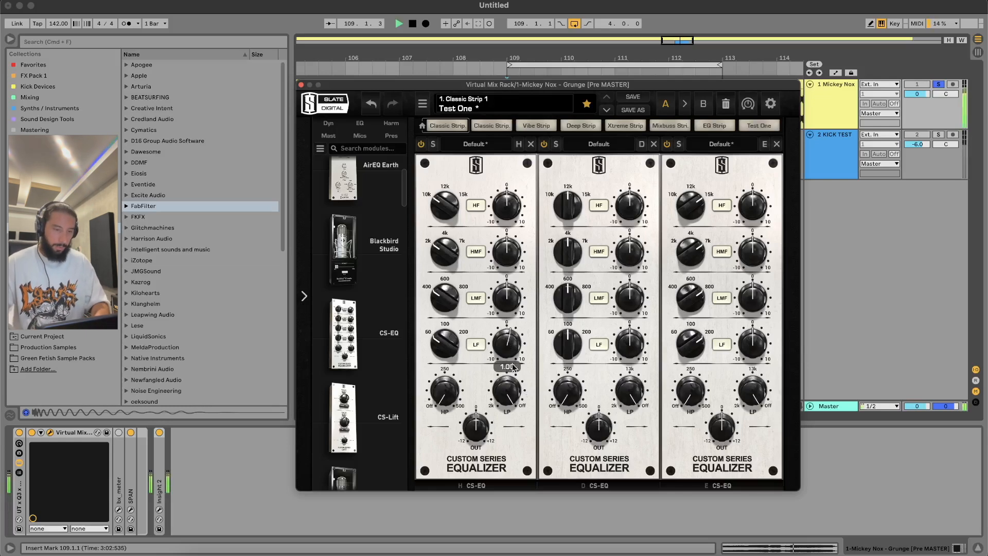
pyautogui.click(483, 350)
pyautogui.click(482, 350)
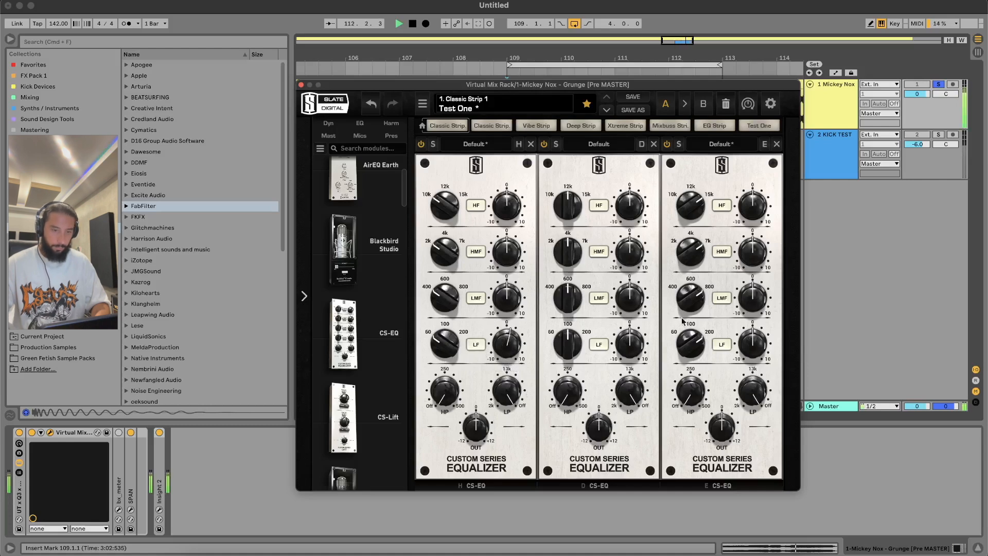
# Set the LMF gain to -0.70 on the first equalizer and 0.70 on the second, and nudge the second's LF gain.
pyautogui.moveTo(509, 298); pyautogui.dragTo(507, 302)
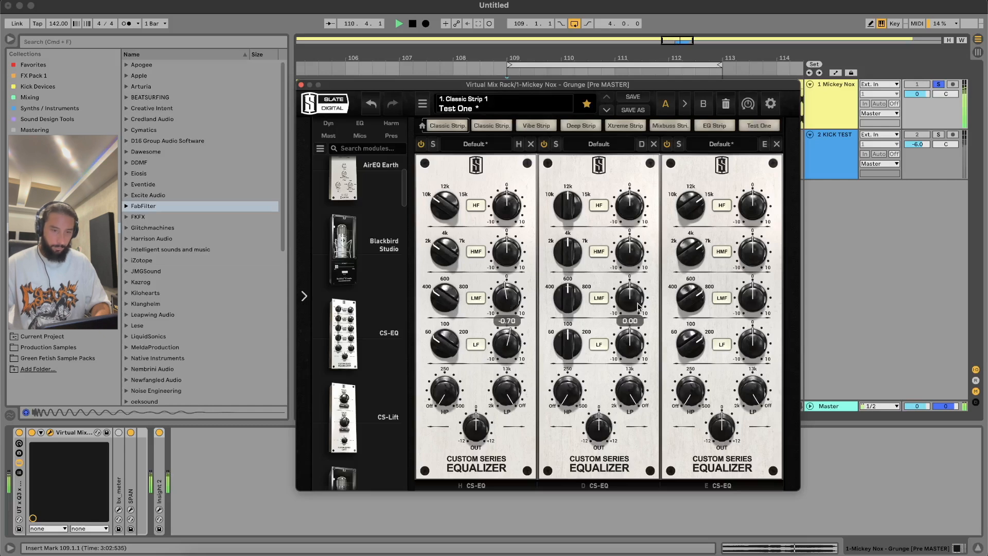
pyautogui.moveTo(639, 307); pyautogui.dragTo(640, 304)
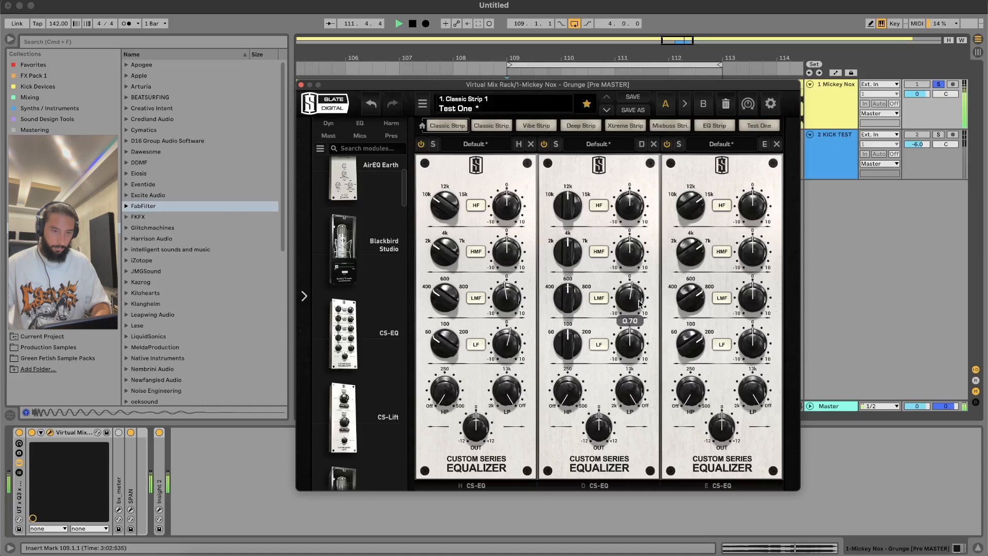
pyautogui.moveTo(638, 351); pyautogui.dragTo(637, 349)
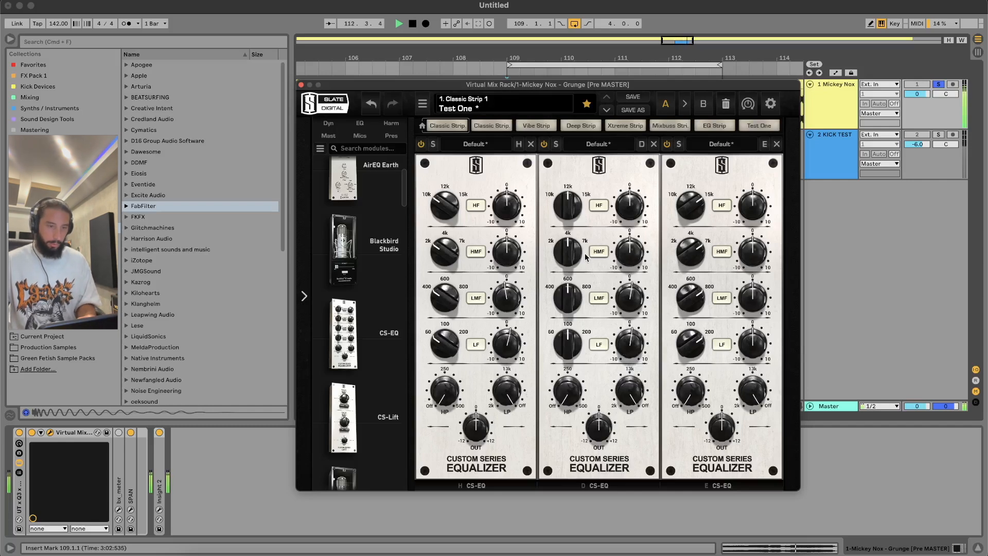
# Raise the first equalizer's HMF gain slightly and boost the HF gain on the second and third equalizers.
pyautogui.moveTo(512, 249); pyautogui.dragTo(513, 248)
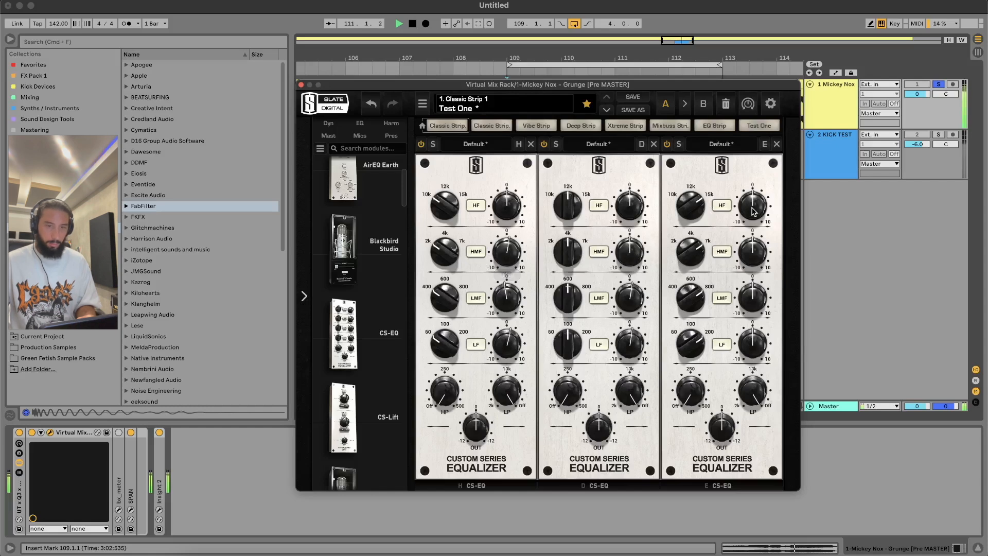
pyautogui.moveTo(632, 208); pyautogui.dragTo(633, 199)
pyautogui.moveTo(753, 206); pyautogui.dragTo(753, 171)
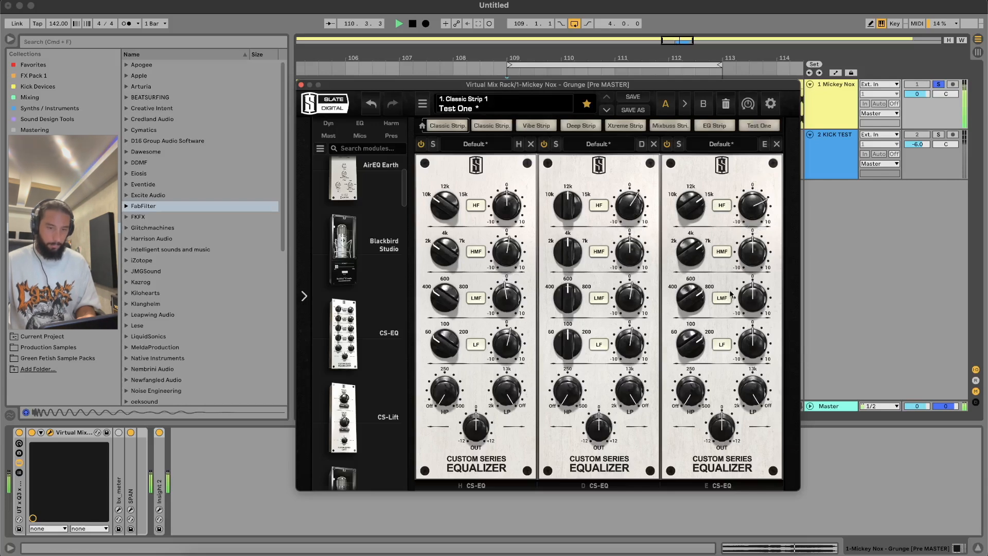
# Fine-tune the third equalizer's LMF gain and set the second equalizer's HMF gain to 0.64 during playback.
pyautogui.moveTo(754, 295)
pyautogui.mouseDown()
pyautogui.moveTo(754, 304)
pyautogui.moveTo(759, 289)
pyautogui.moveTo(751, 307)
pyautogui.mouseUp()
pyautogui.press('space')
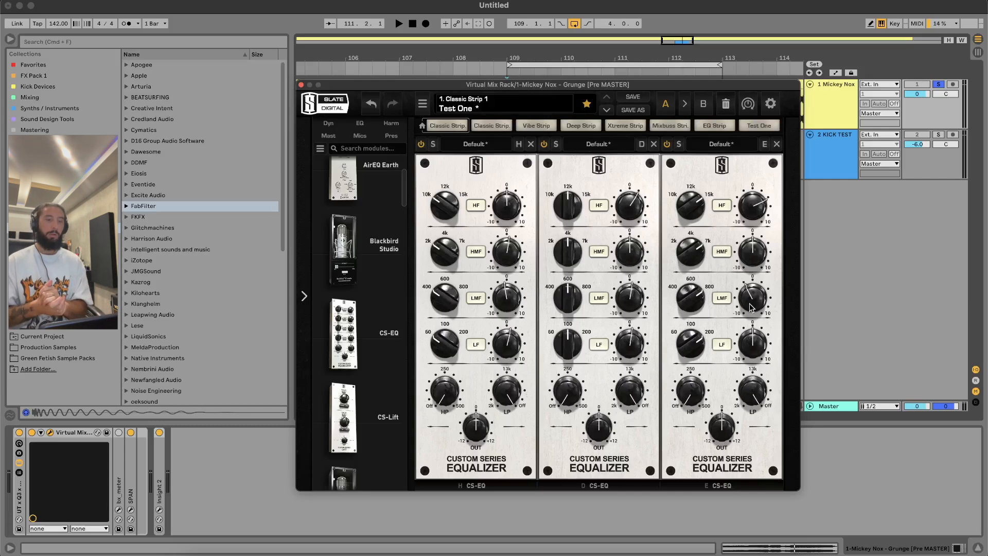
pyautogui.moveTo(750, 307)
pyautogui.mouseDown()
pyautogui.moveTo(755, 251)
pyautogui.moveTo(744, 288)
pyautogui.mouseUp()
pyautogui.press('space')
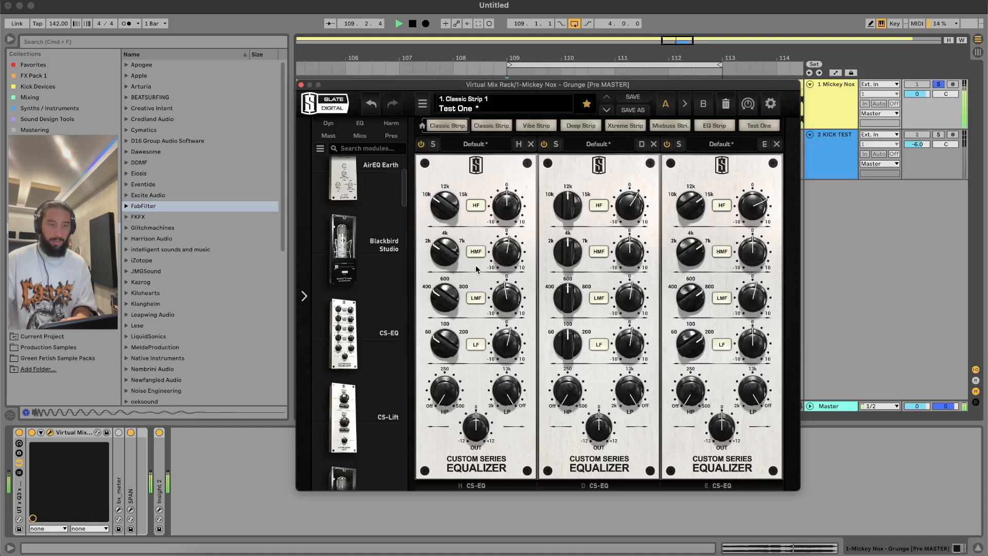
pyautogui.moveTo(629, 253); pyautogui.dragTo(624, 249)
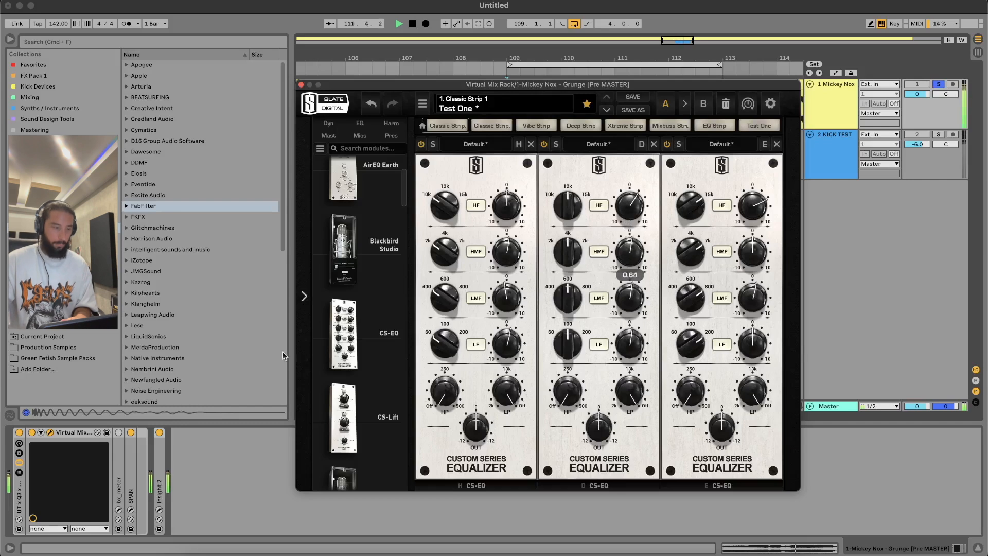
# Bypass Virtual Mix Rack during playback and re-enable it to compare the dry and processed sound.
pyautogui.click(32, 432)
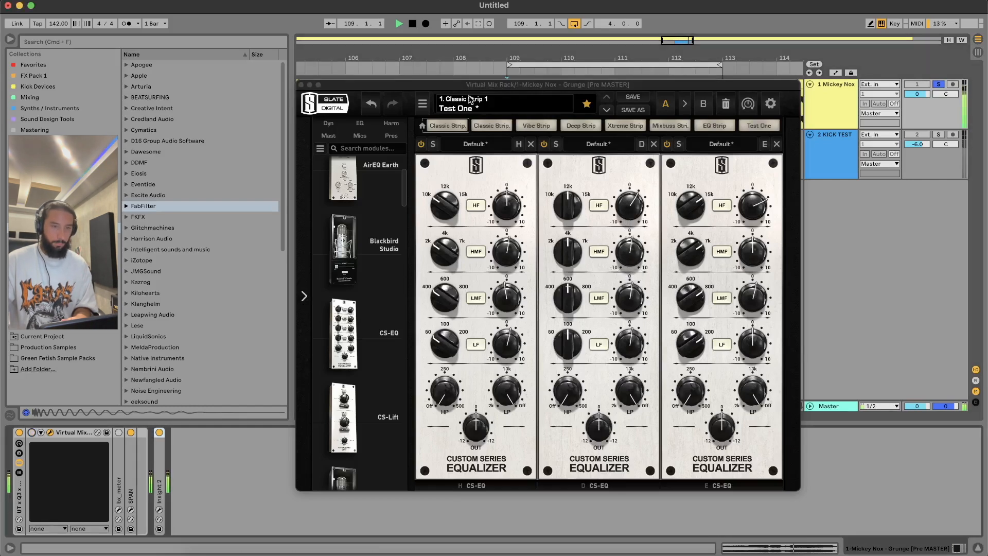
pyautogui.press('space')
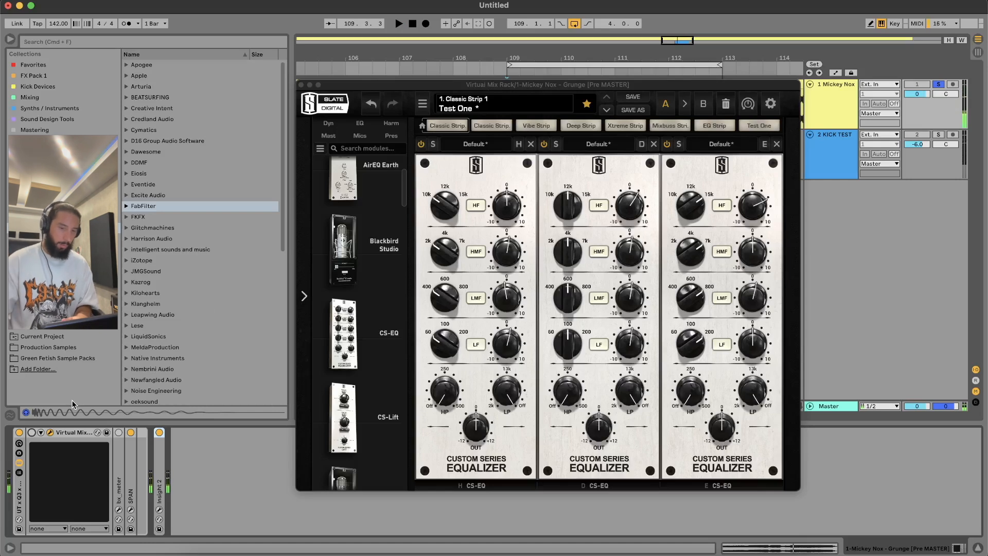
pyautogui.press('space')
pyautogui.click(31, 433)
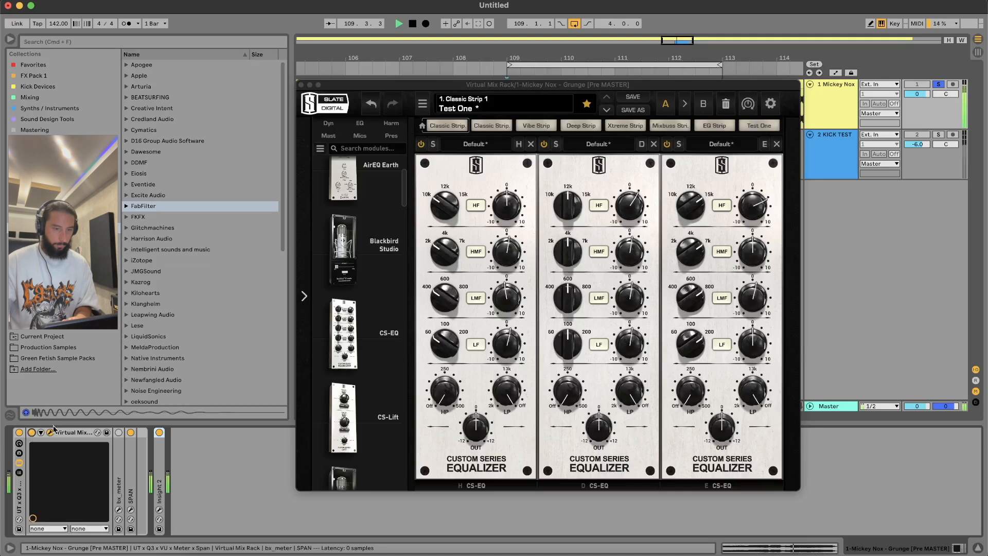
# Set the first equalizer's LMF gain to -0.60, adjust the HF gain on the first and second equalizers, and stop playback.
pyautogui.click(515, 303)
pyautogui.moveTo(515, 304)
pyautogui.mouseDown()
pyautogui.moveTo(519, 273)
pyautogui.moveTo(513, 303)
pyautogui.mouseUp()
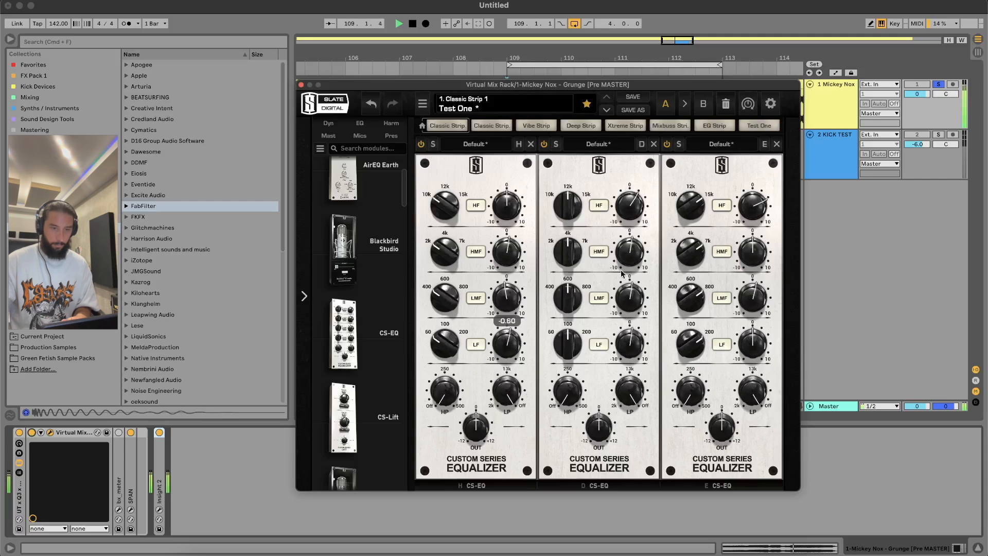
pyautogui.click(509, 198)
pyautogui.moveTo(509, 198); pyautogui.dragTo(505, 212)
pyautogui.moveTo(632, 202)
pyautogui.moveTo(632, 197); pyautogui.dragTo(632, 208)
pyautogui.press('space')
# Load the Test One preset from the Classic Strip 1 category into the rack.
pyautogui.click(524, 108)
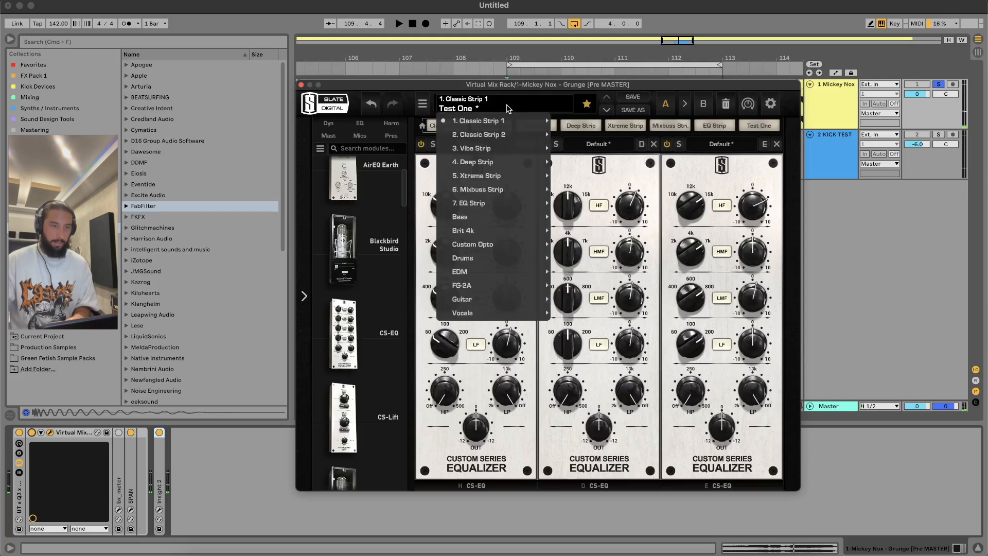
pyautogui.moveTo(530, 122)
pyautogui.click(569, 135)
# Compare the Test One preset with the bypassed sound during playback, leave Virtual Mix Rack enabled and stop playback.
pyautogui.press('space')
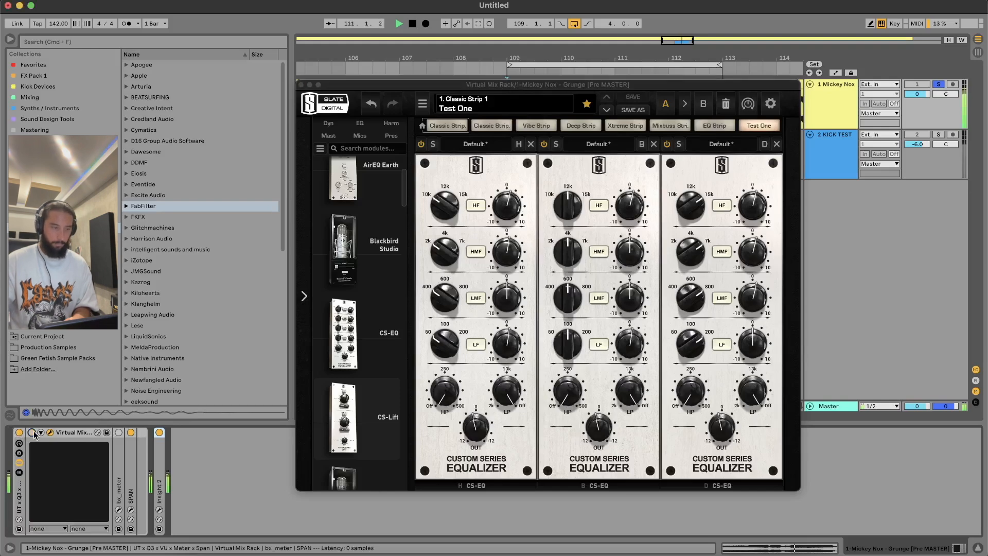
pyautogui.moveTo(553, 85); pyautogui.dragTo(575, 87)
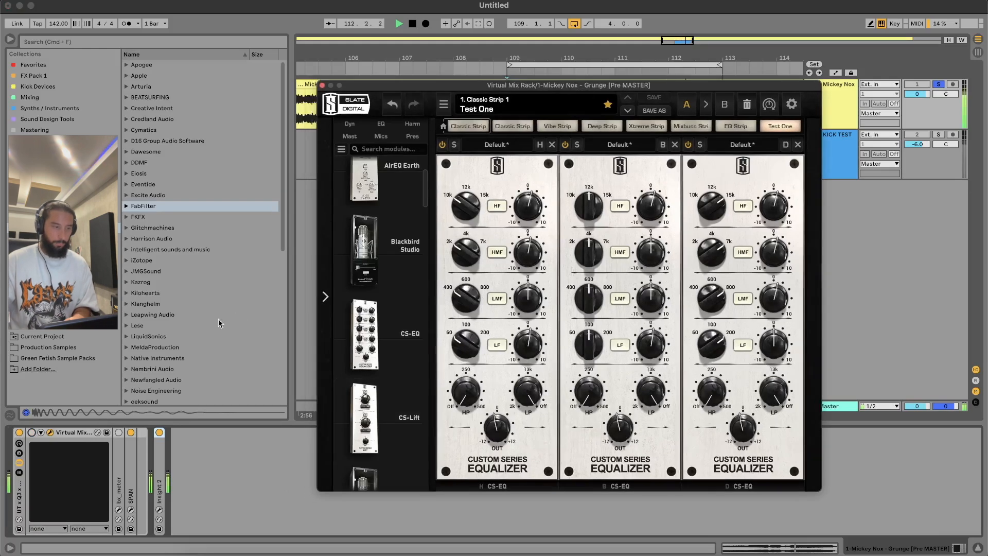
pyautogui.click(32, 437)
pyautogui.moveTo(414, 82); pyautogui.dragTo(396, 81)
pyautogui.press('space')
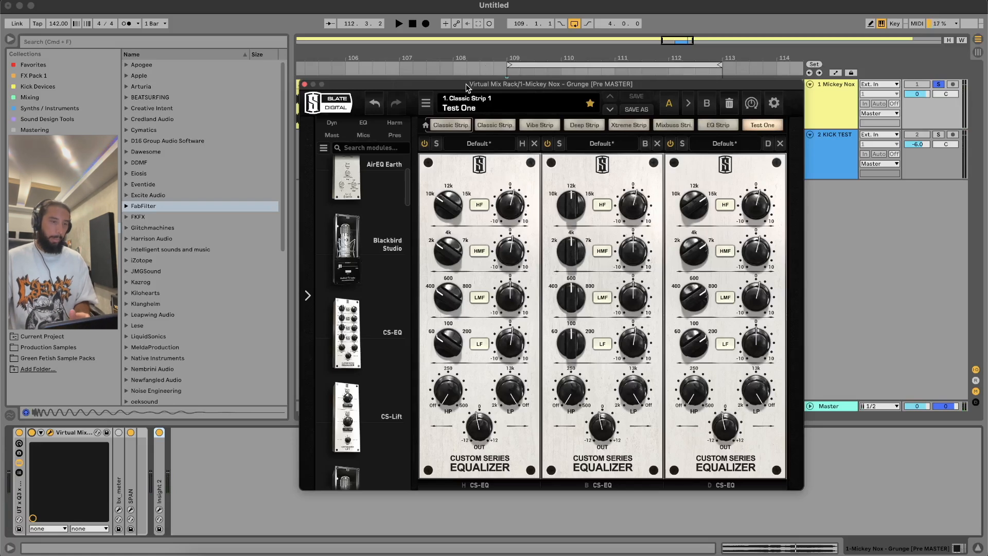
pyautogui.moveTo(467, 85); pyautogui.dragTo(463, 83)
pyautogui.moveTo(631, 82); pyautogui.dragTo(631, 95)
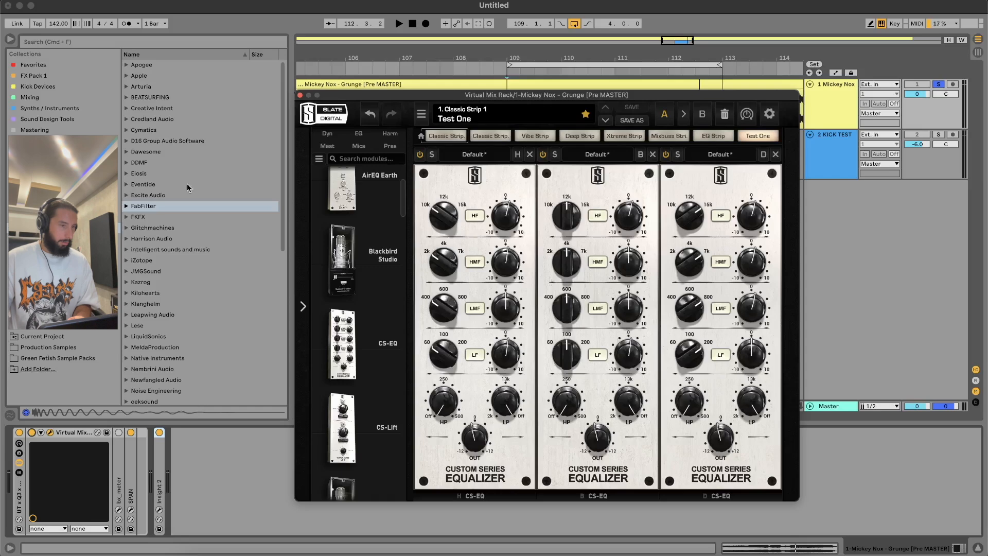
pyautogui.press('space')
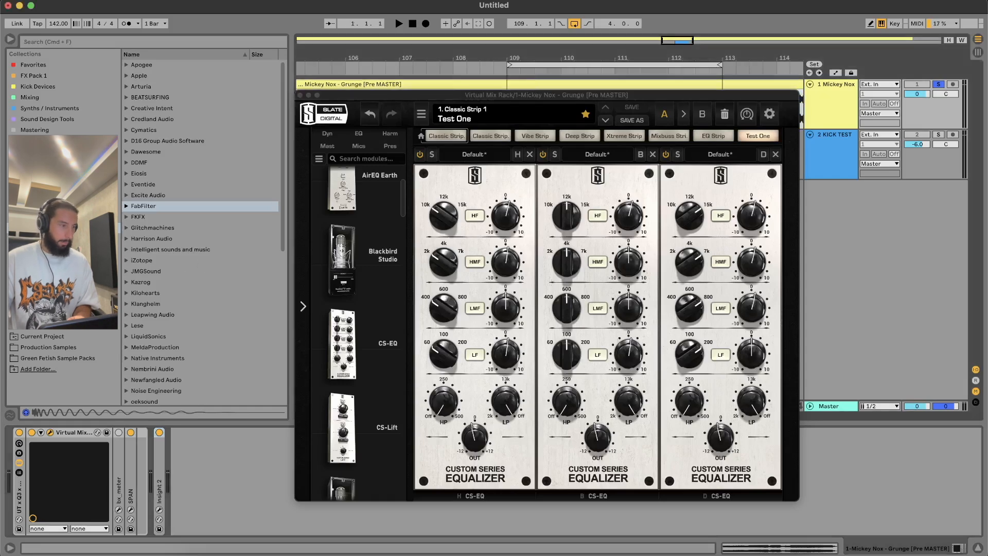
# Insert a Utility device before Virtual Mix Rack with its gain at -3.00 dB and fold the device.
pyautogui.click(93, 196)
pyautogui.scroll(-2, 177, 362)
pyautogui.scroll(-10, 177, 363)
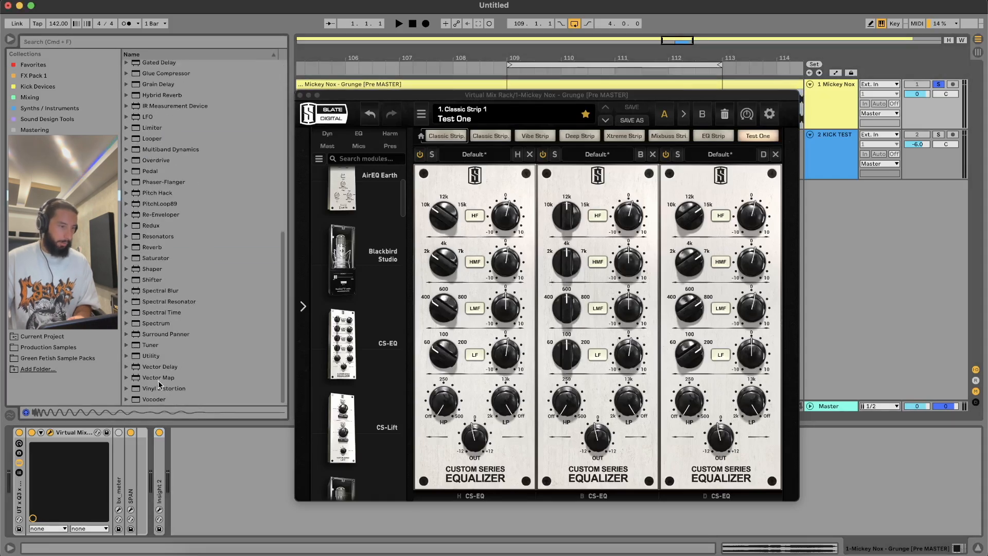
pyautogui.moveTo(151, 356); pyautogui.dragTo(26, 479)
pyautogui.moveTo(47, 433); pyautogui.dragTo(86, 481)
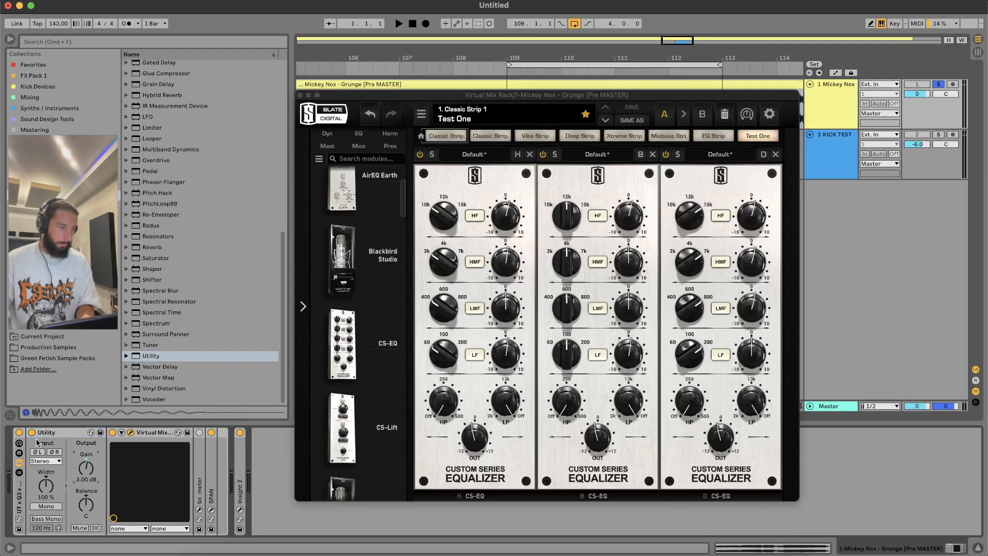
pyautogui.doubleClick(41, 433)
# Play the loop from bar 109 and bypass Virtual Mix Rack to compare it with the dry signal.
pyautogui.press('space')
pyautogui.moveTo(565, 96); pyautogui.dragTo(516, 95)
pyautogui.click(508, 106)
pyautogui.press('space')
pyautogui.press('space')
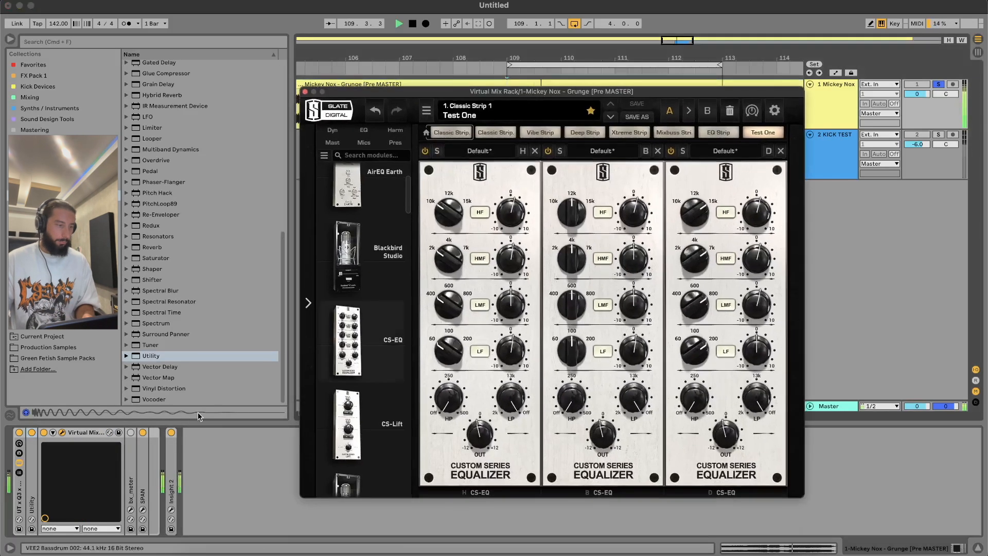
pyautogui.click(44, 433)
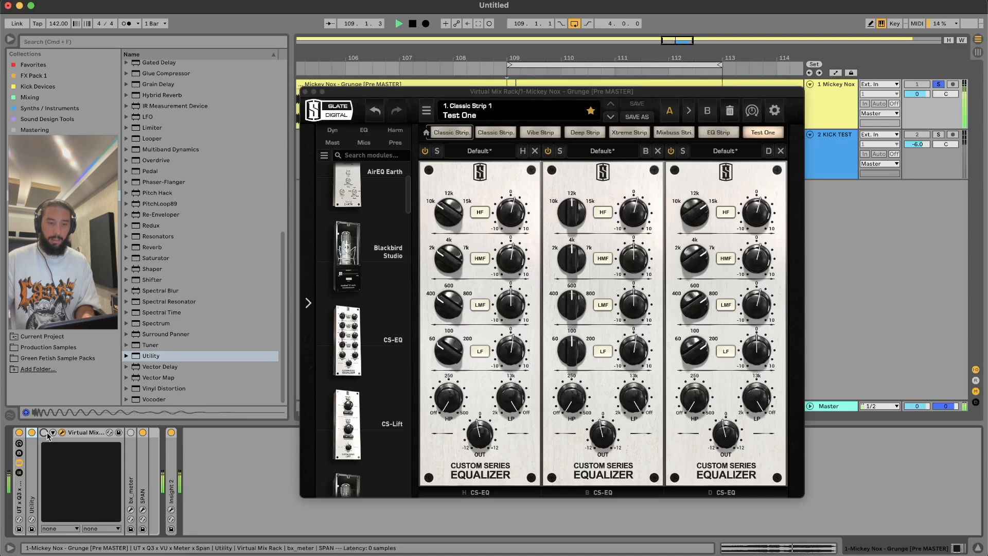
# Compare the bypassed and enabled Virtual Mix Rack on the track during playback, leave it enabled and stop playback.
pyautogui.click(45, 432)
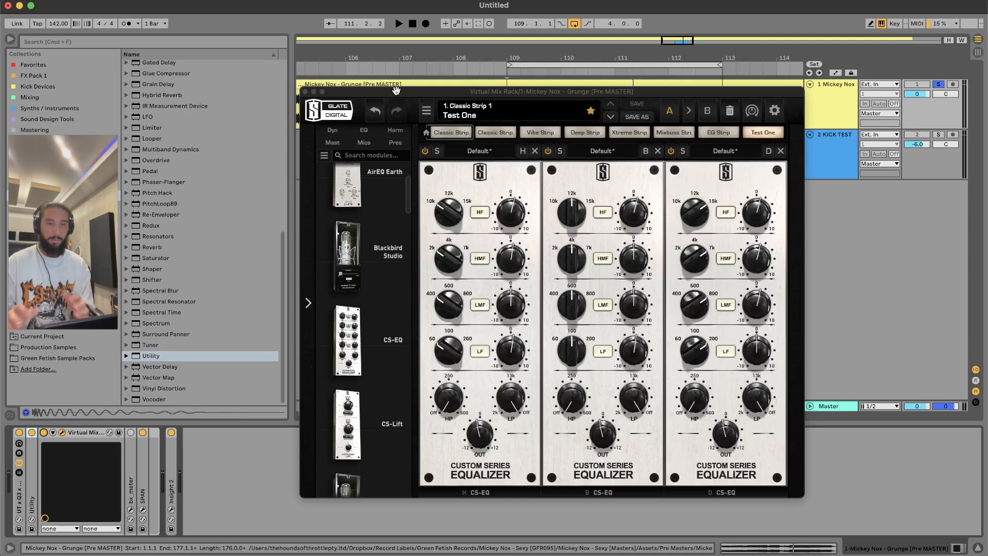
pyautogui.click(43, 433)
pyautogui.press('space')
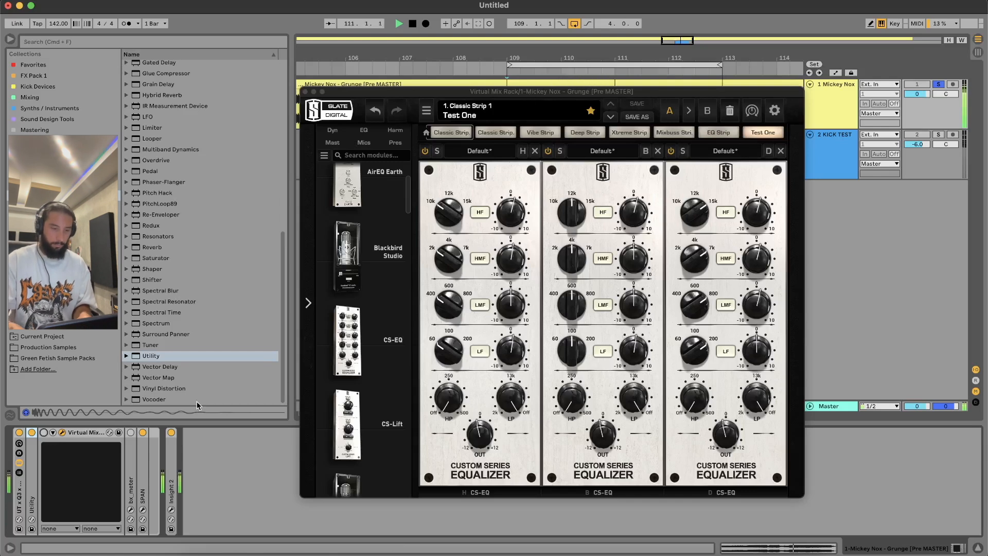
pyautogui.press('XF86AudioRaiseVolume')
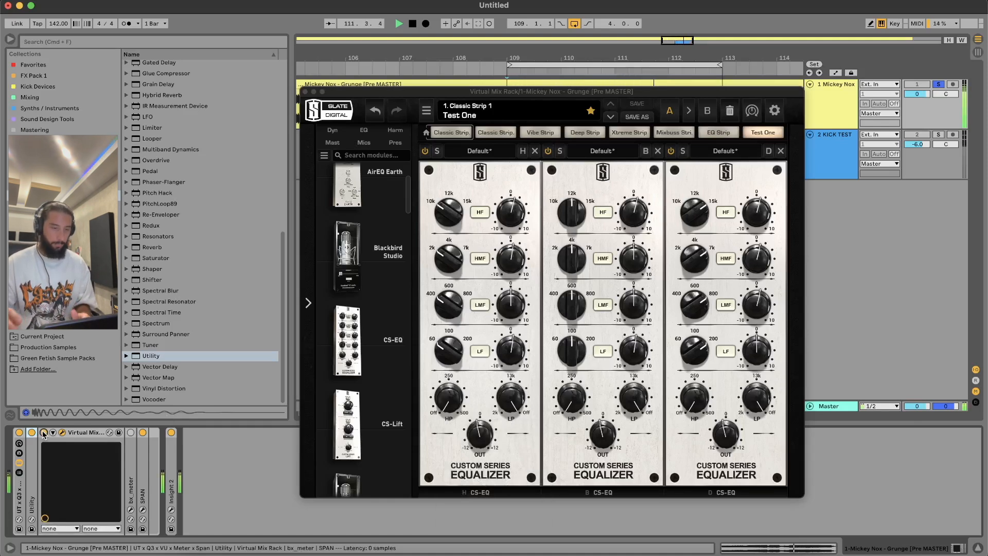
pyautogui.press('space')
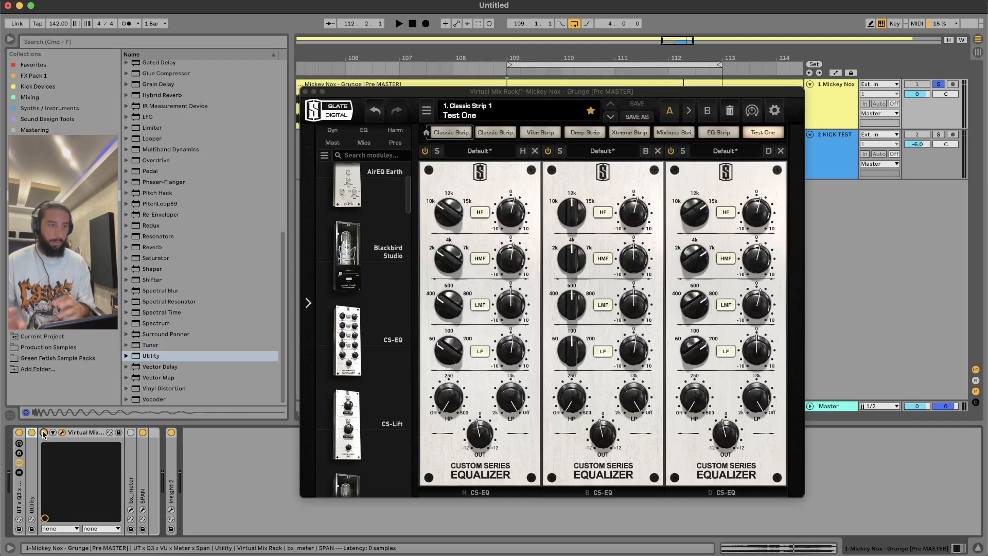
# Solo the KICK TEST track, open its Virtual Mix Rack and switch off the CS-Lift module.
pyautogui.click(305, 92)
pyautogui.click(939, 135)
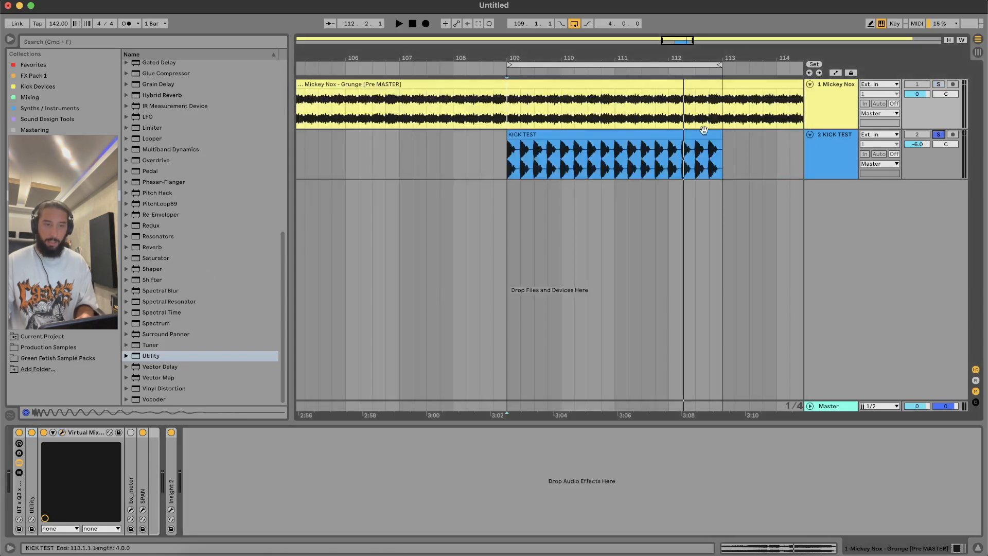
pyautogui.click(701, 134)
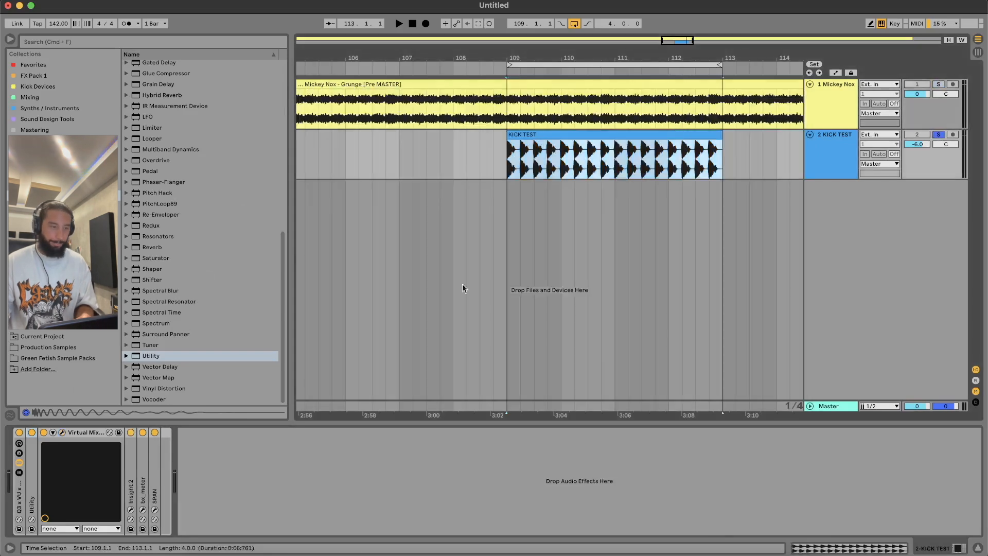
pyautogui.click(63, 432)
pyautogui.click(537, 177)
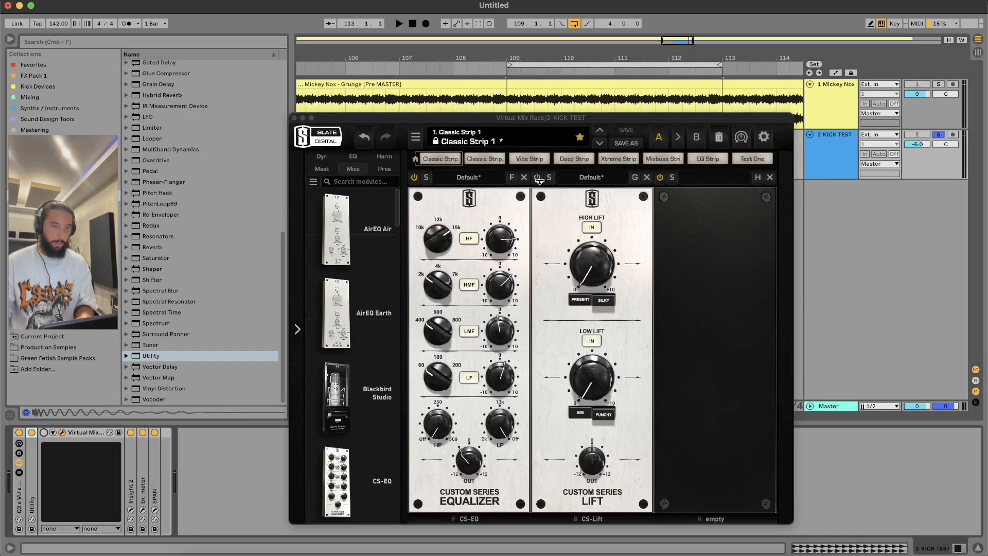
pyautogui.moveTo(531, 120); pyautogui.dragTo(580, 169)
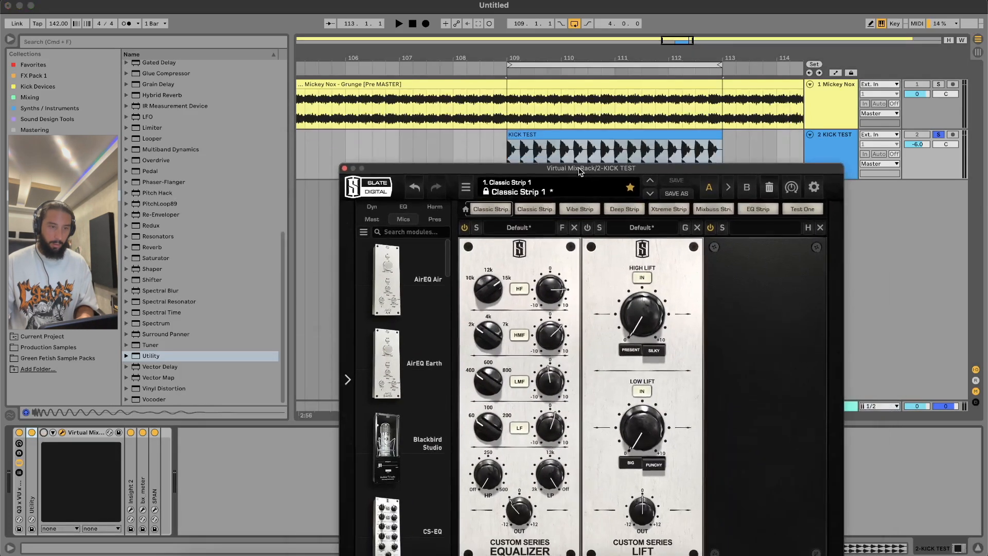
# Play the kick loop to compare the bypassed and enabled rack, leave the rack enabled and stop playback.
pyautogui.press('space')
pyautogui.moveTo(502, 168); pyautogui.dragTo(480, 112)
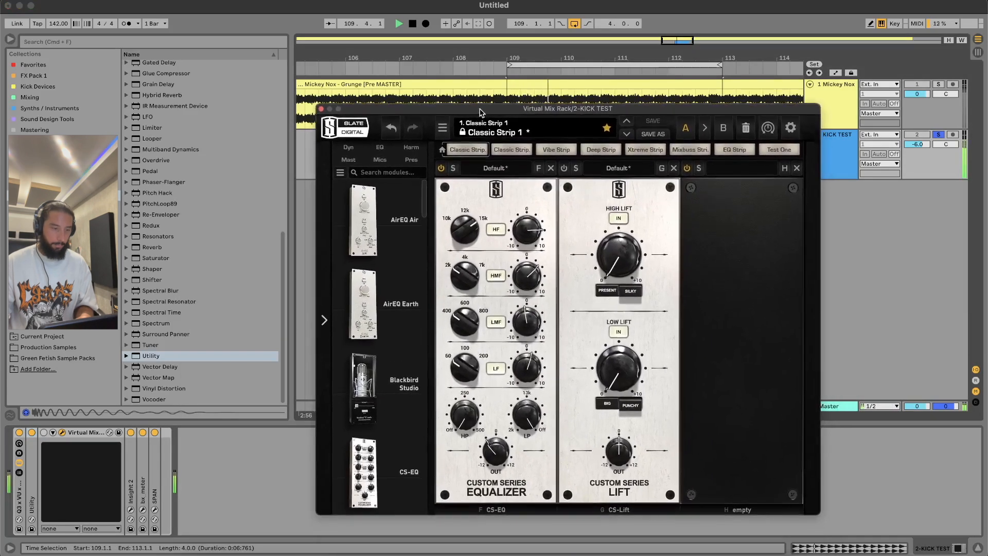
pyautogui.click(43, 432)
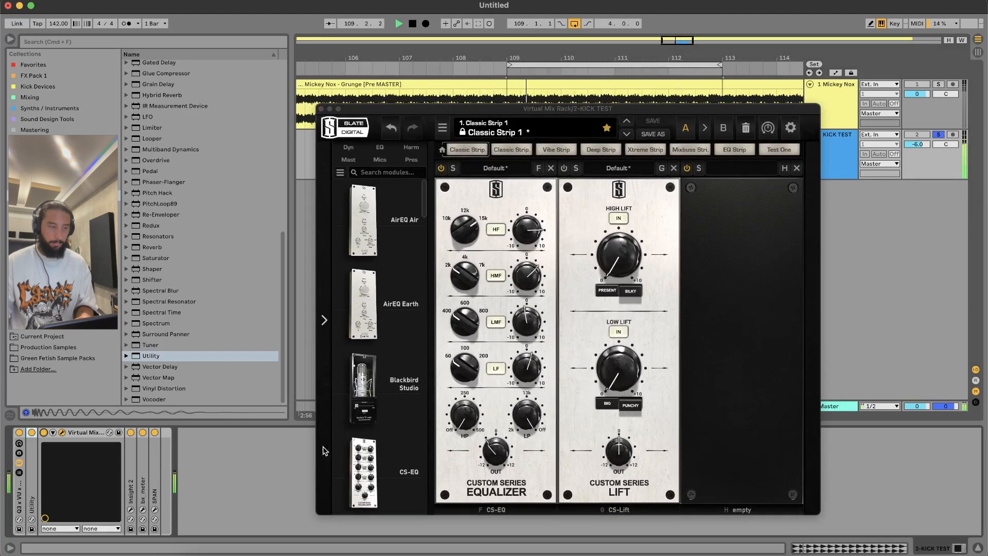
pyautogui.moveTo(681, 108); pyautogui.dragTo(701, 103)
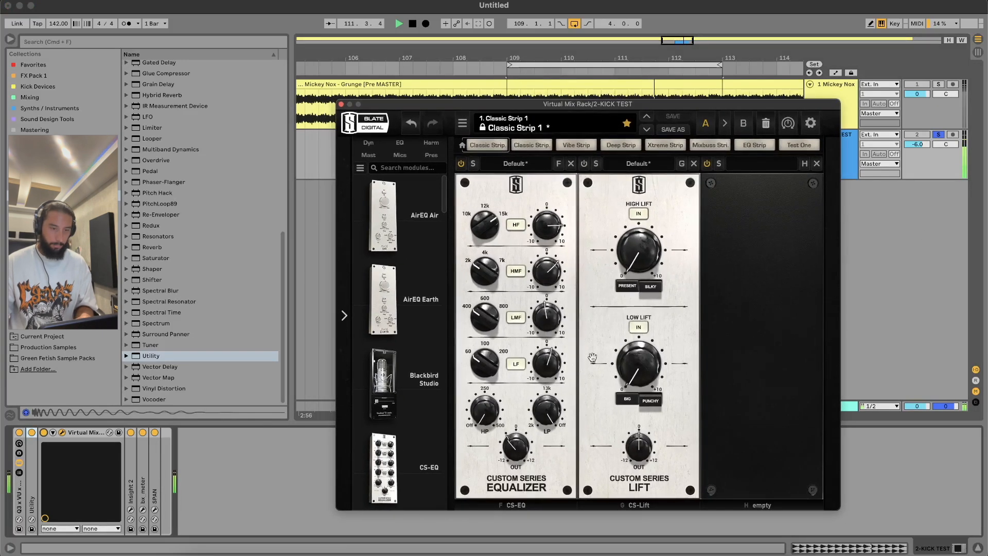
pyautogui.press('space')
# Reset the HF, HMF, LMF and LF gains of the CS-EQ module to 0.
pyautogui.doubleClick(553, 230)
pyautogui.doubleClick(553, 275)
pyautogui.doubleClick(550, 362)
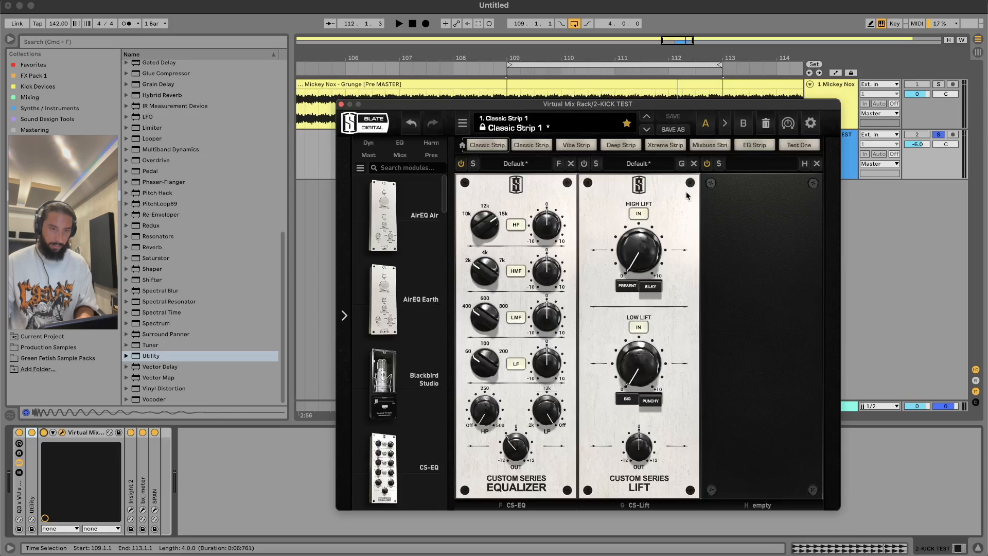
pyautogui.moveTo(607, 106); pyautogui.dragTo(587, 80)
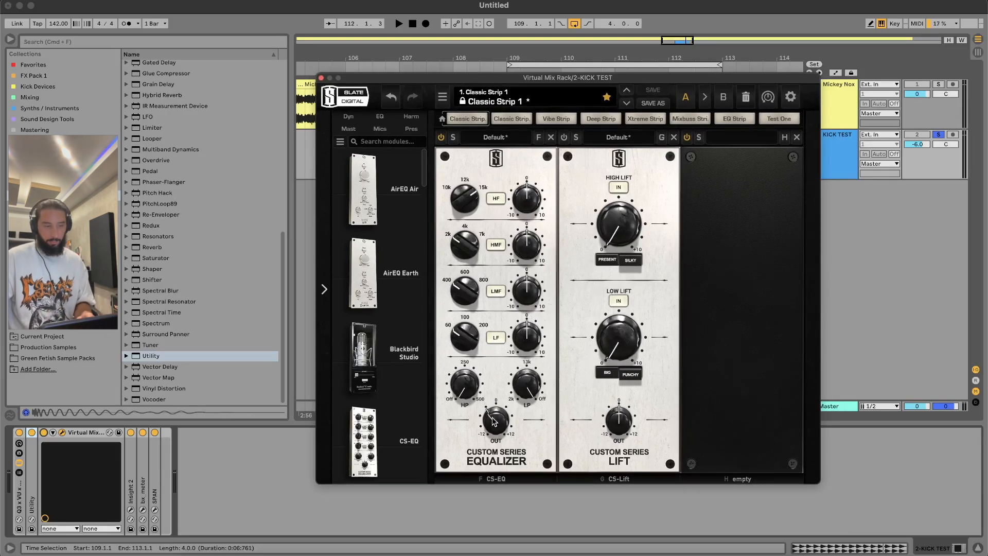
# Insert a second CS-EQ module between the existing CS-EQ and the CS-Lift.
pyautogui.moveTo(495, 421)
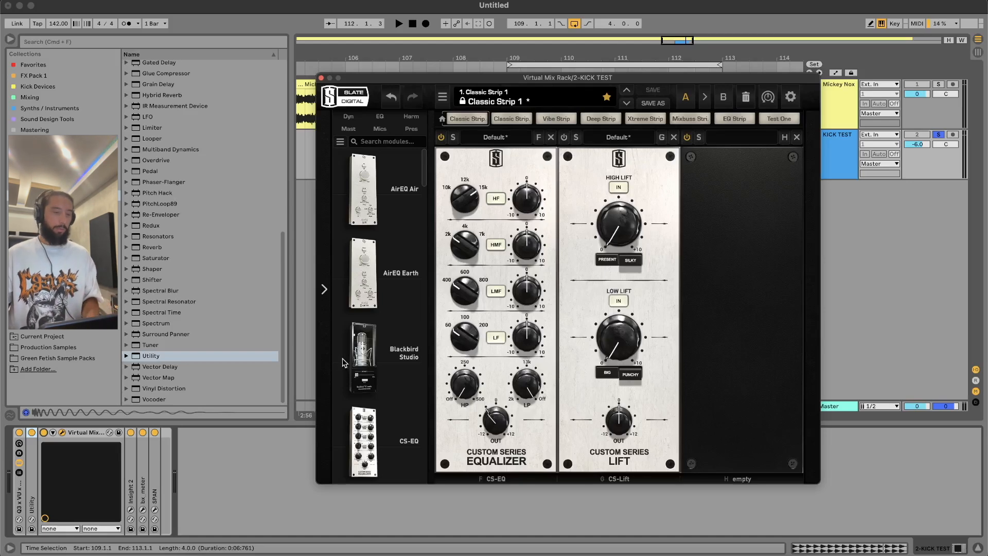
pyautogui.moveTo(370, 447); pyautogui.dragTo(587, 366)
pyautogui.moveTo(623, 392); pyautogui.dragTo(620, 391)
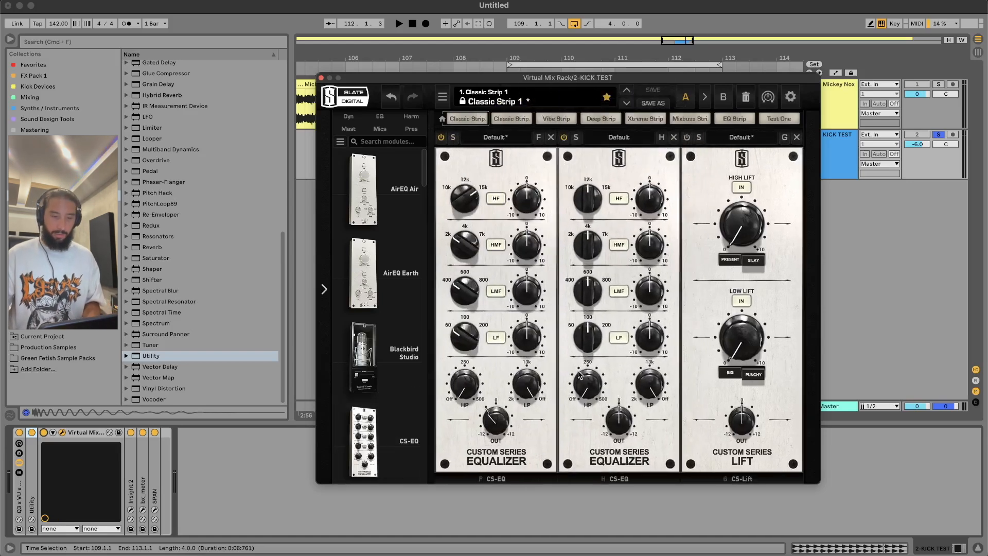
# Set the first CS-EQ's LF gain to 1.31 during playback and reset the KICK TEST track volume to 0 dB.
pyautogui.moveTo(592, 344)
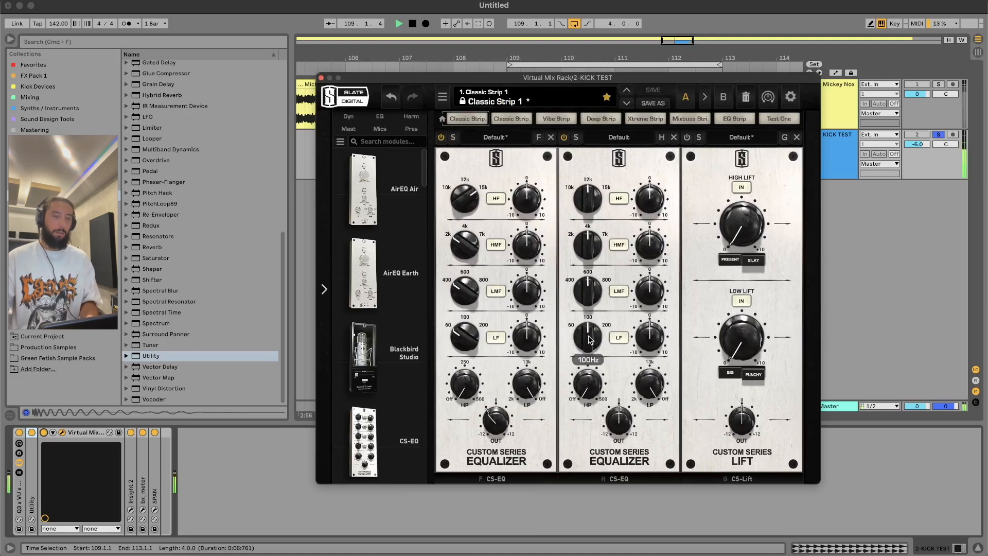
pyautogui.moveTo(526, 341)
pyautogui.mouseDown()
pyautogui.moveTo(535, 312)
pyautogui.moveTo(536, 338)
pyautogui.mouseUp()
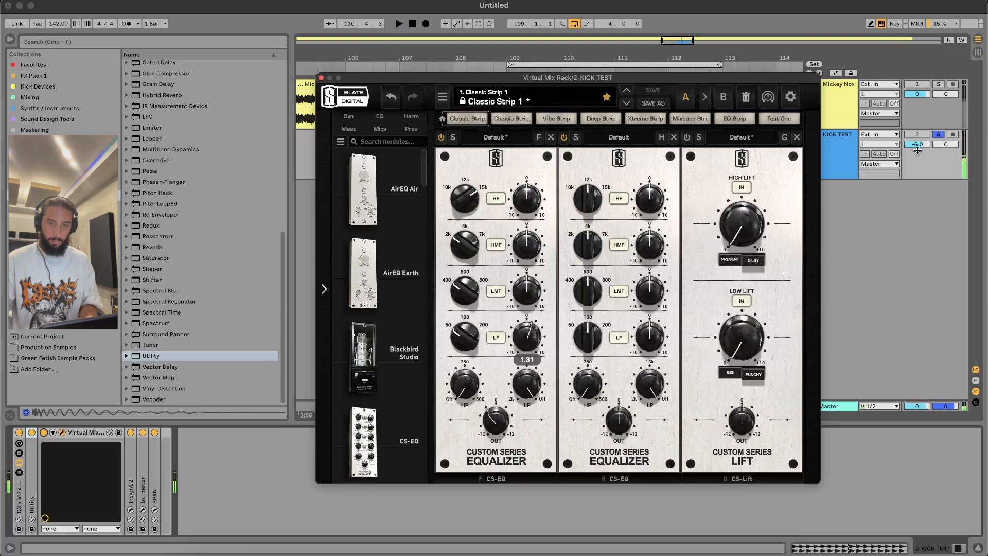
pyautogui.click(918, 146)
pyautogui.press('Delete')
pyautogui.press('space')
pyautogui.press('space')
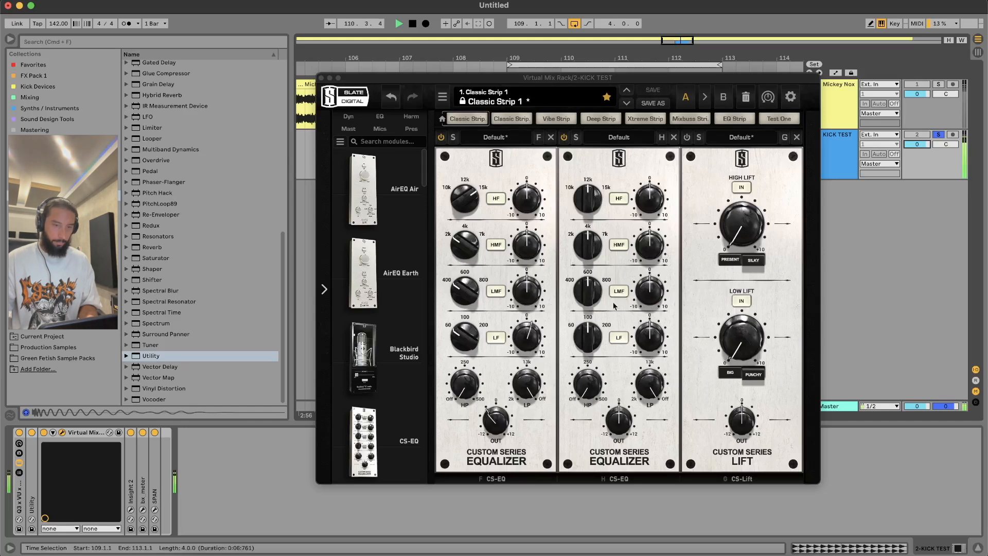
# Set the first CS-EQ's LMF gain to -0.64 and HMF gain to 1.98, boost its HF gain and stop playback.
pyautogui.moveTo(525, 293); pyautogui.dragTo(523, 296)
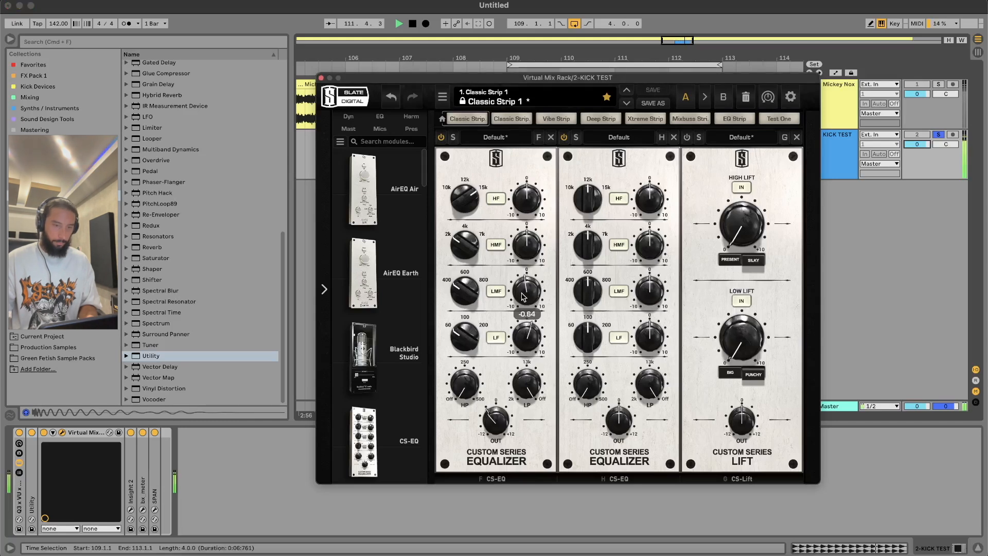
pyautogui.moveTo(528, 253); pyautogui.dragTo(529, 241)
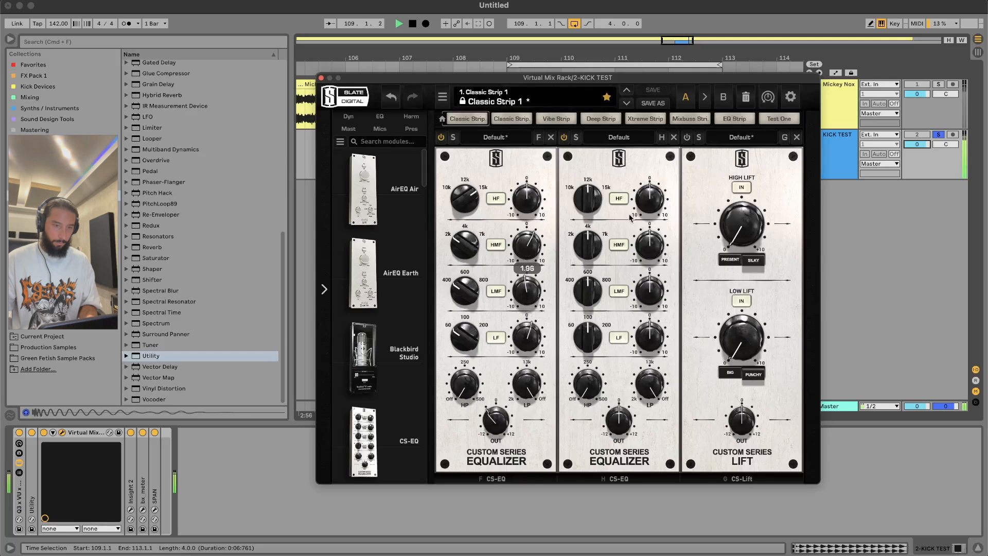
pyautogui.moveTo(526, 203); pyautogui.dragTo(524, 181)
pyautogui.press('space')
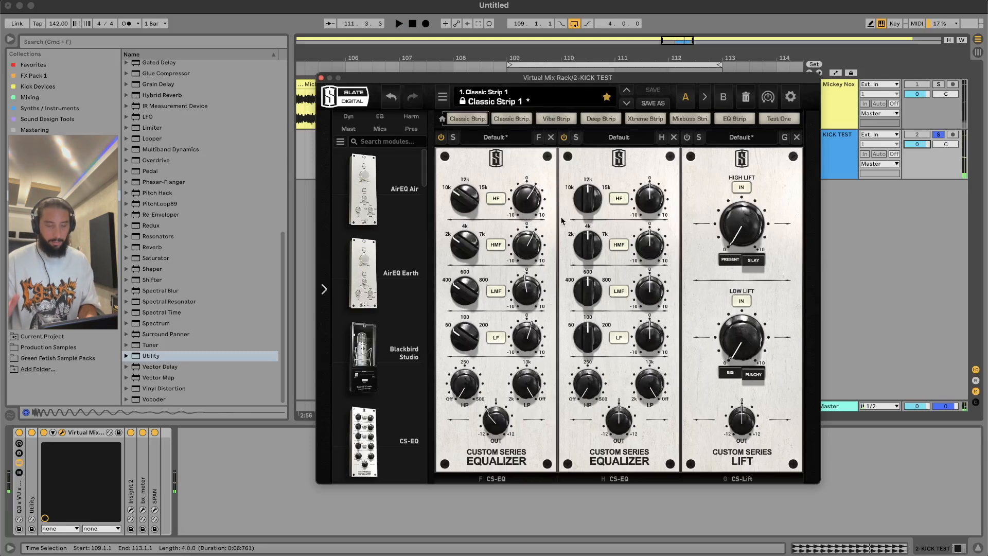
# Play the kick loop, raise the second CS-EQ's HF frequency above 12 kHz and set its HF gain to 4.16.
pyautogui.press('space')
pyautogui.moveTo(587, 209); pyautogui.dragTo(589, 181)
pyautogui.moveTo(649, 203); pyautogui.dragTo(645, 169)
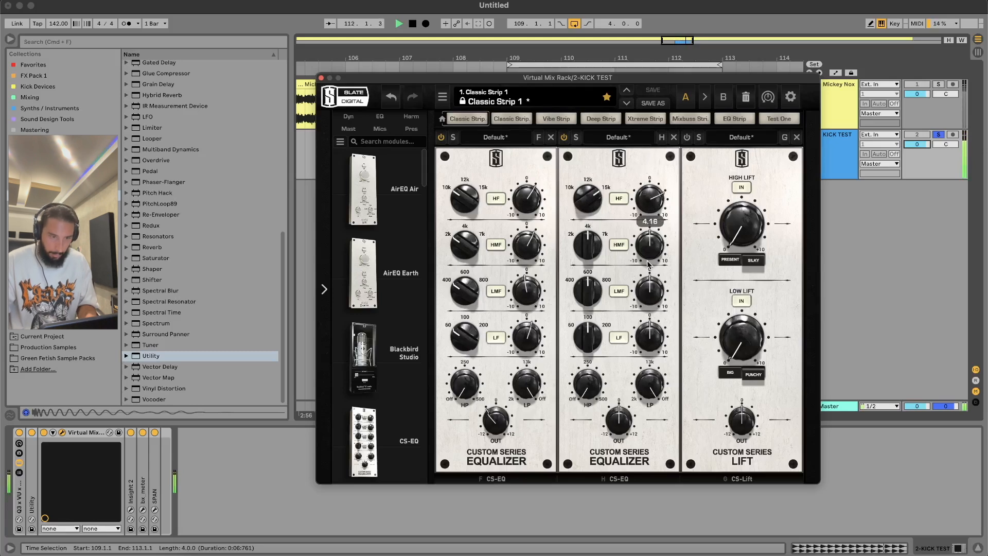
# Boost the second CS-EQ's HMF band moderately at 4 kHz.
pyautogui.moveTo(592, 250); pyautogui.dragTo(604, 194)
pyautogui.moveTo(659, 227)
pyautogui.mouseDown()
pyautogui.moveTo(659, 238)
pyautogui.moveTo(664, 204)
pyautogui.moveTo(660, 223)
pyautogui.mouseUp()
pyautogui.press('space')
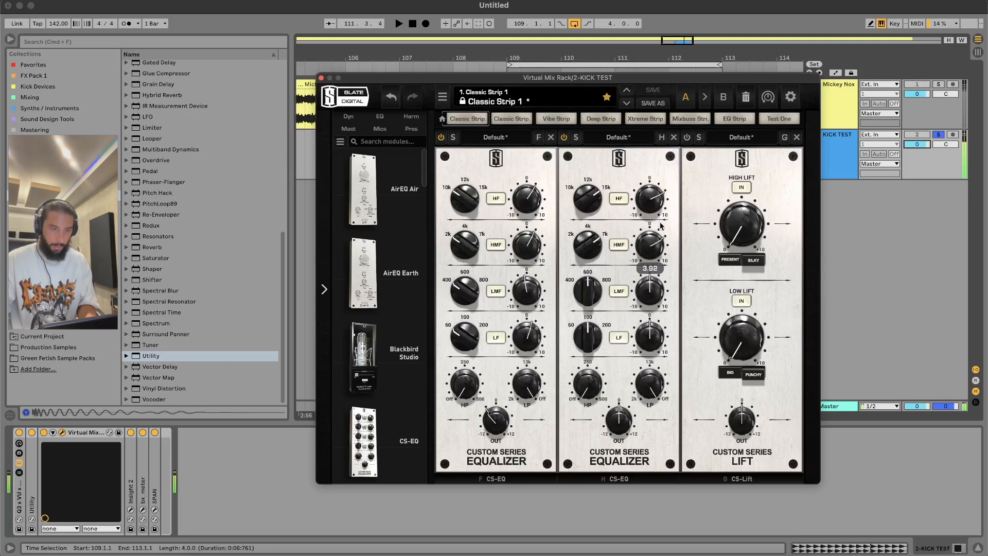
pyautogui.moveTo(595, 241); pyautogui.dragTo(588, 249)
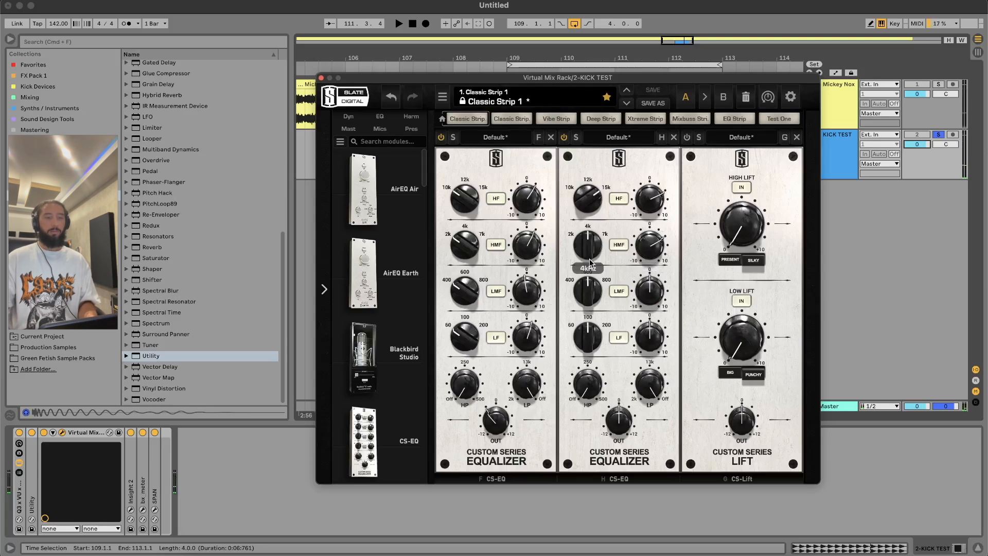
pyautogui.moveTo(640, 250)
pyautogui.mouseDown()
pyautogui.moveTo(643, 260)
pyautogui.moveTo(650, 213)
pyautogui.moveTo(648, 251)
pyautogui.mouseUp()
# Play the kick loop and set the second CS-EQ's LMF gain to 1.48.
pyautogui.press('space')
pyautogui.moveTo(648, 294)
pyautogui.moveTo(648, 294); pyautogui.dragTo(650, 289)
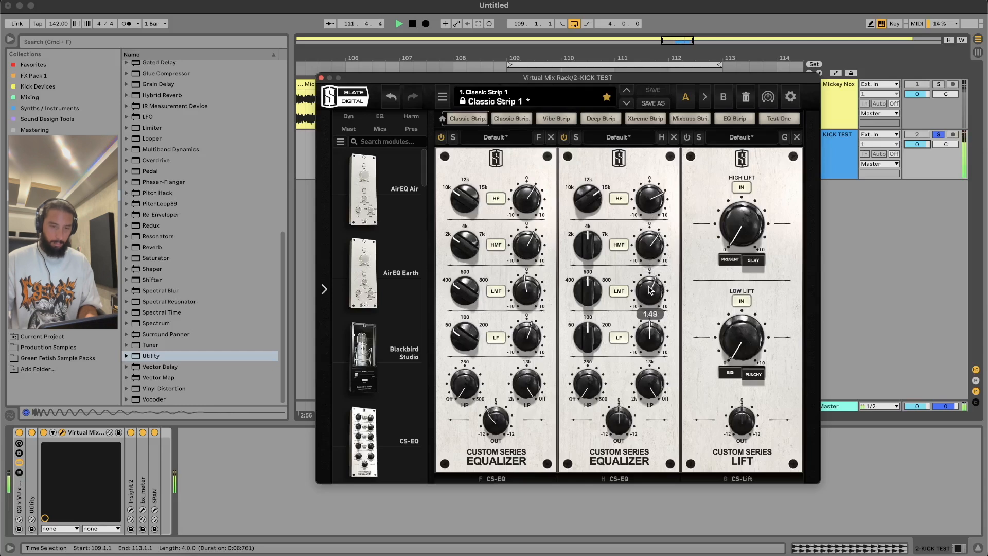
# Bypass and re-enable Virtual Mix Rack to compare the processed kick with the dry kick, and stop playback.
pyautogui.click(43, 432)
pyautogui.click(44, 433)
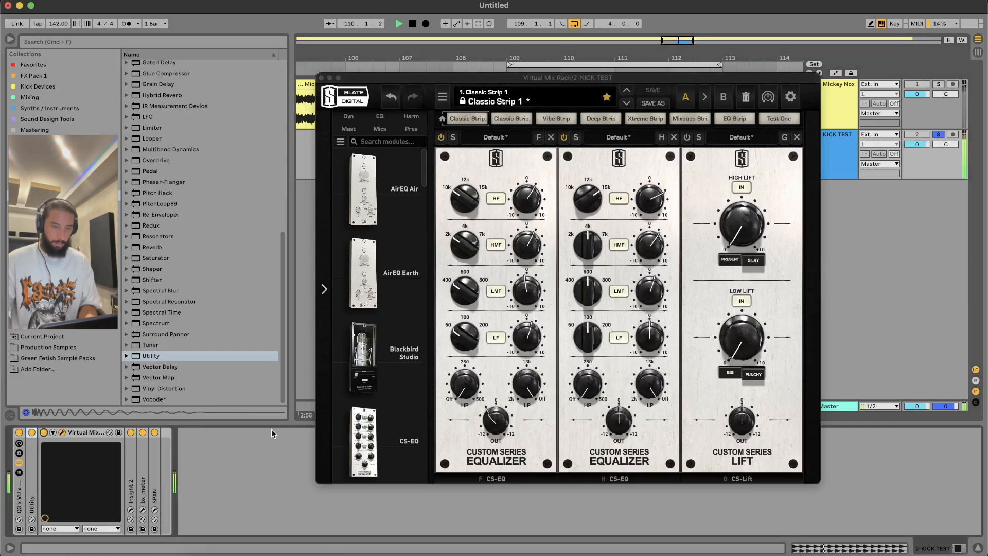
pyautogui.press('space')
# Lower the first CS-EQ's output, set the second's output to -1.41 dB and compare the level-matched kick with the bypassed signal.
pyautogui.moveTo(496, 426); pyautogui.dragTo(491, 438)
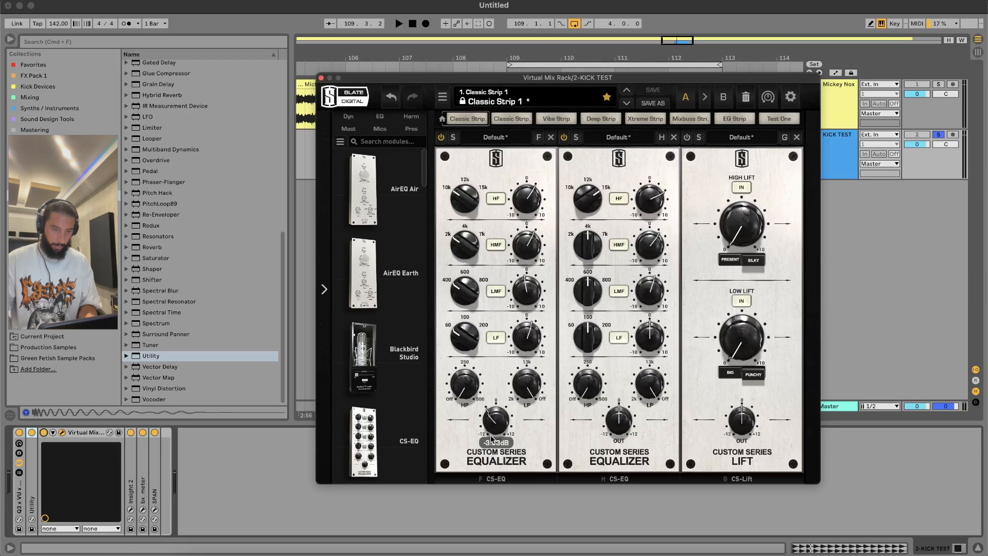
pyautogui.moveTo(619, 428); pyautogui.dragTo(618, 435)
pyautogui.press('space')
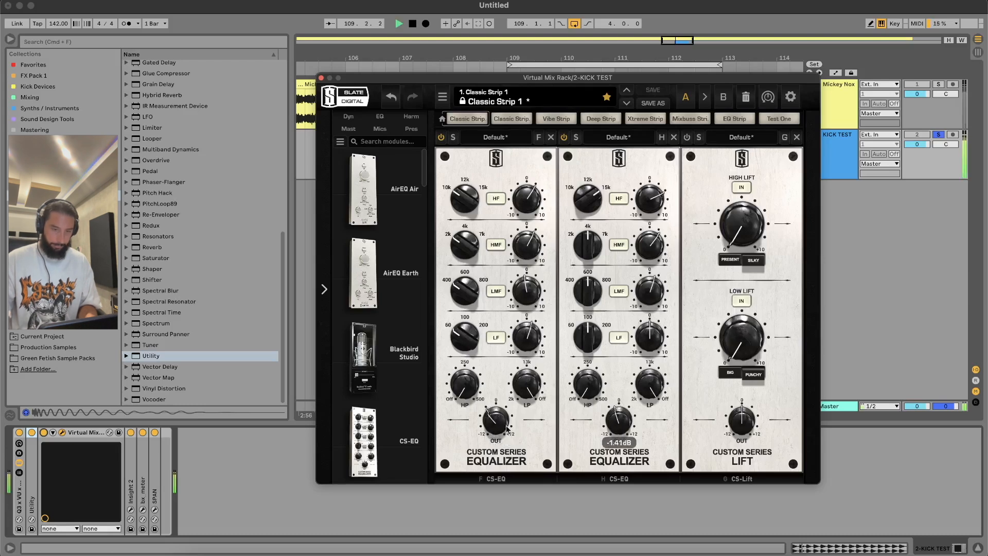
pyautogui.click(43, 433)
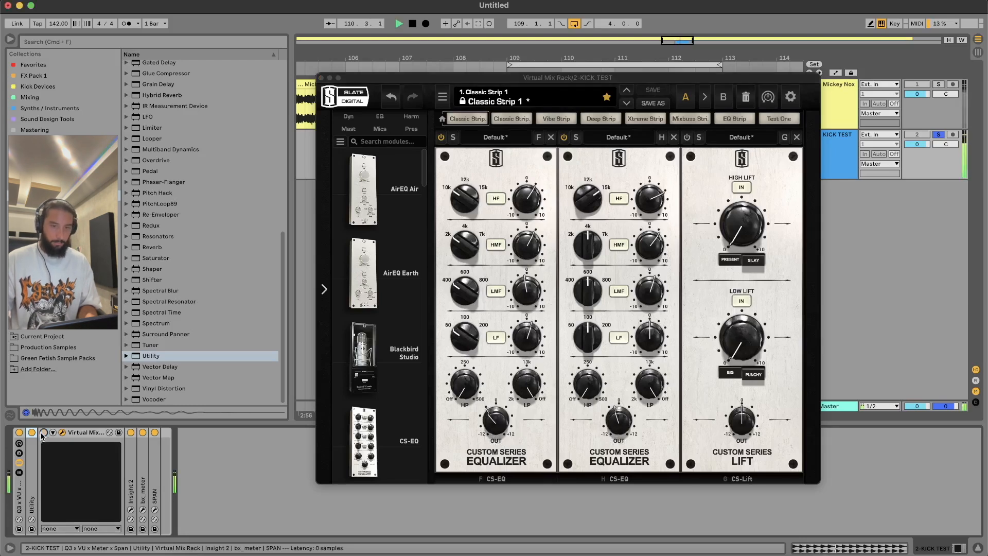
pyautogui.click(43, 433)
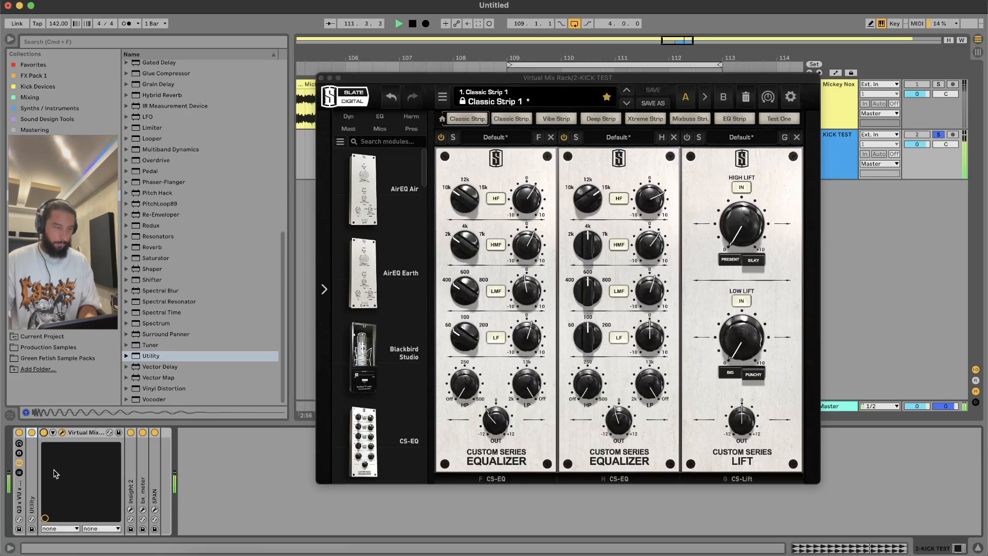
# Increase the first CS-EQ's LF gain further and stop playback.
pyautogui.moveTo(528, 344); pyautogui.dragTo(525, 337)
pyautogui.press('space')
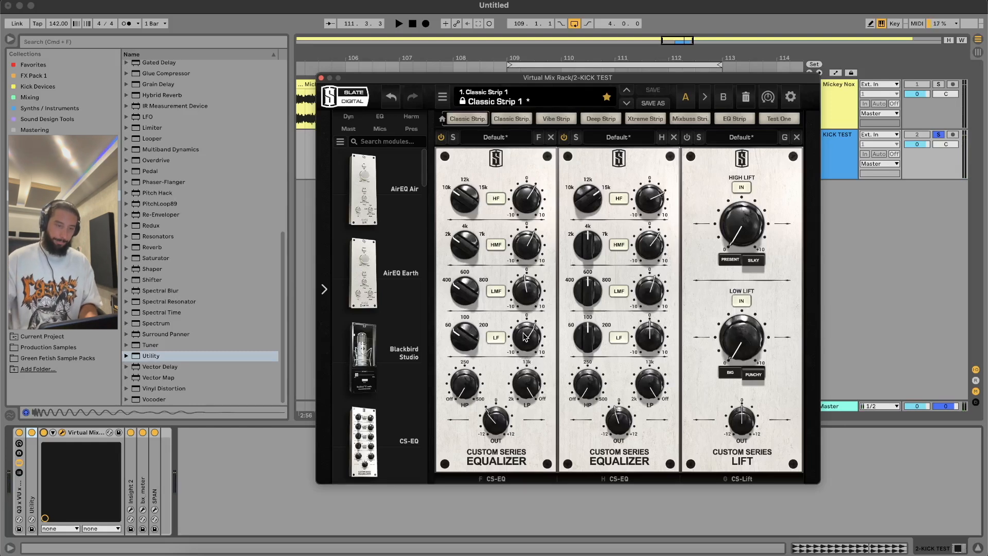
pyautogui.click(525, 337)
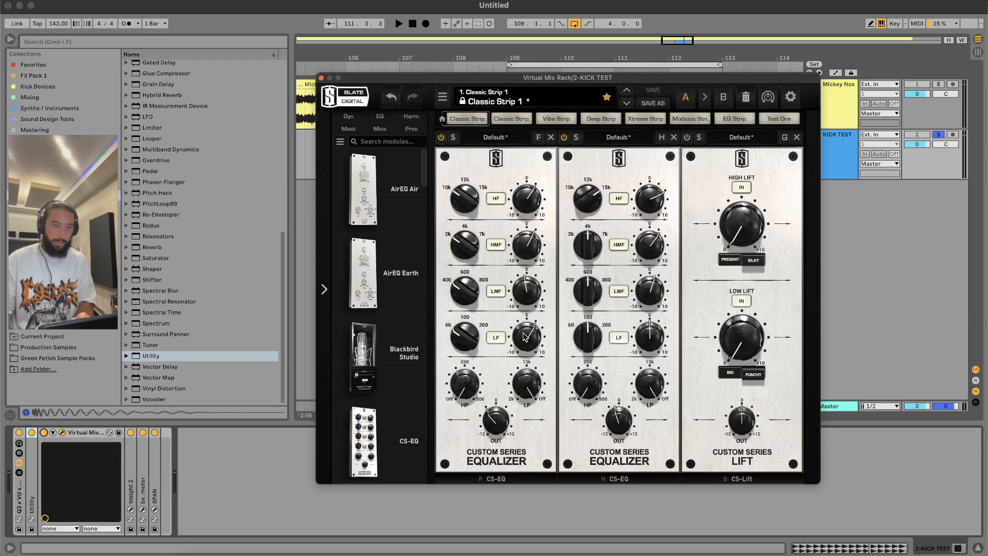
# Play the kick loop, raise the second CS-EQ's LF frequency above 100 Hz and adjust its LF gain.
pyautogui.press('space')
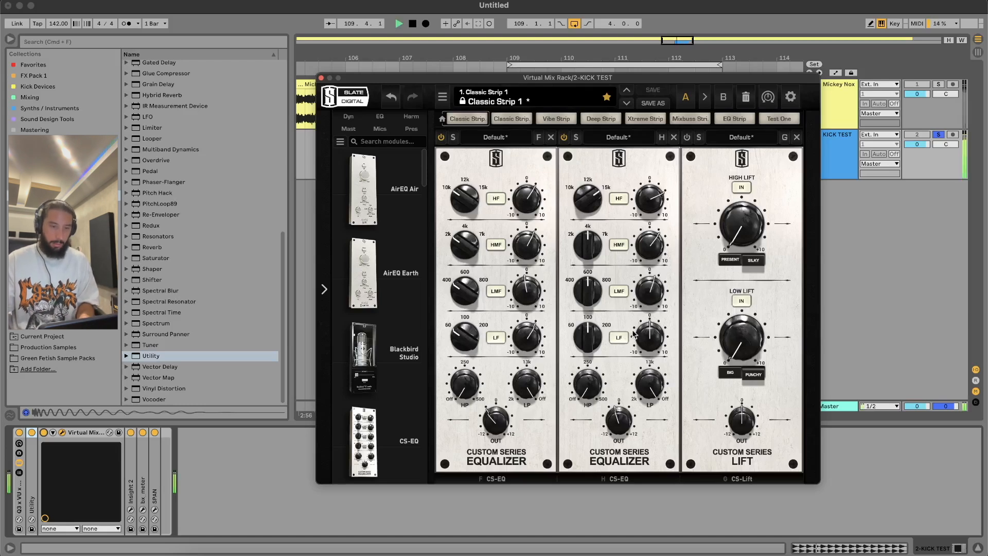
pyautogui.moveTo(589, 345)
pyautogui.moveTo(590, 346); pyautogui.dragTo(589, 333)
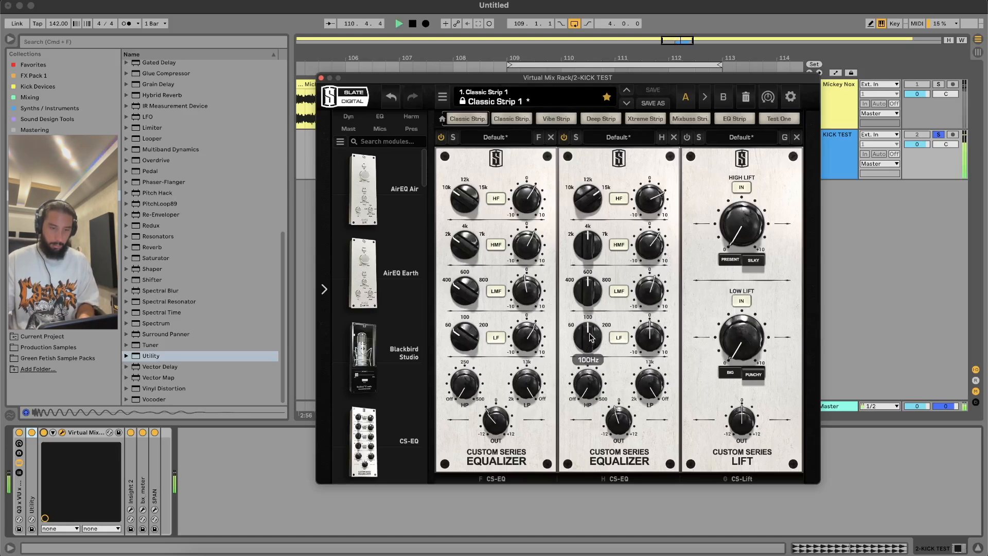
pyautogui.moveTo(661, 332); pyautogui.dragTo(665, 340)
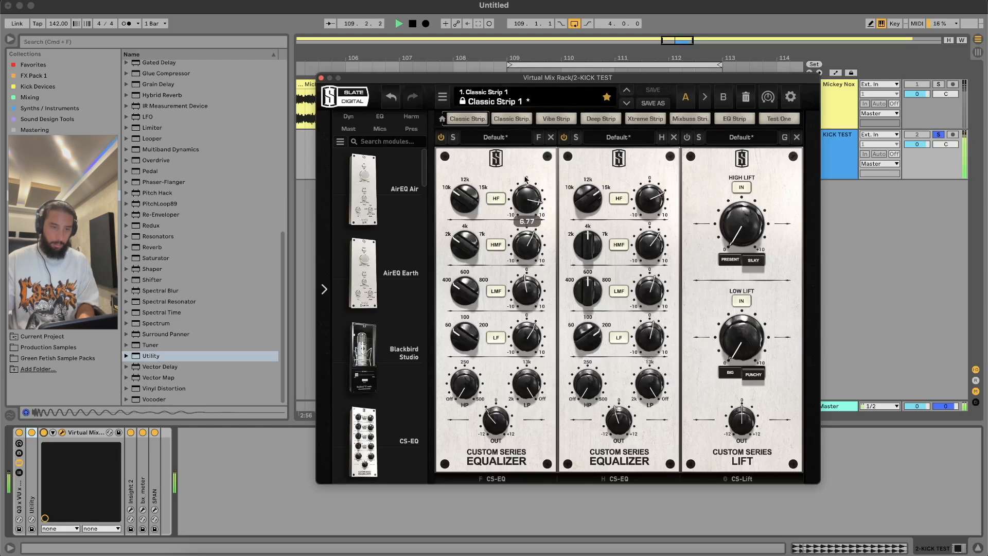
# Fine-tune the first CS-EQ's HF gain on the kick and stop playback.
pyautogui.moveTo(524, 189); pyautogui.dragTo(523, 186)
pyautogui.press('space')
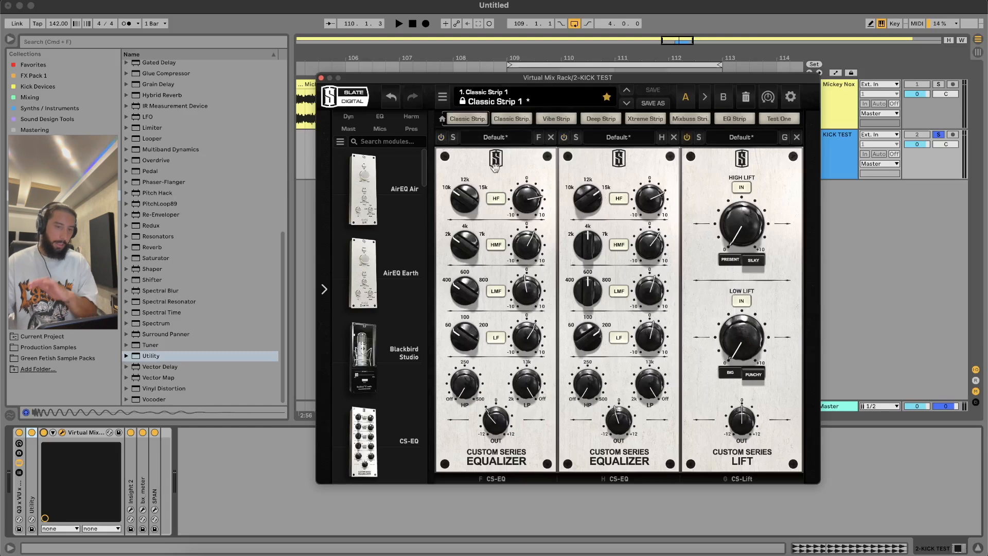
# Play the kick loop, set the CS-Lift's Low Lift to 0.81 and switch between its Big and Punchy characters.
pyautogui.press('space')
pyautogui.moveTo(746, 340)
pyautogui.mouseDown()
pyautogui.moveTo(744, 304)
pyautogui.moveTo(736, 331)
pyautogui.moveTo(749, 339)
pyautogui.moveTo(751, 326)
pyautogui.moveTo(745, 344)
pyautogui.mouseUp()
pyautogui.click(754, 374)
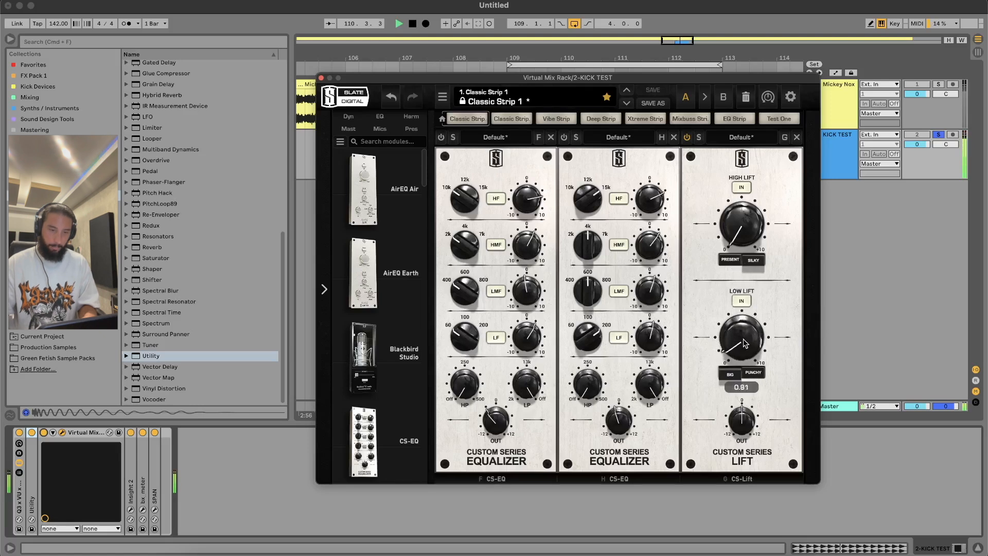
# Audition the CS-Lift's High Lift at 8.24, switch it to Present and reduce its amount.
pyautogui.moveTo(743, 246)
pyautogui.mouseDown()
pyautogui.moveTo(742, 196)
pyautogui.moveTo(758, 239)
pyautogui.mouseUp()
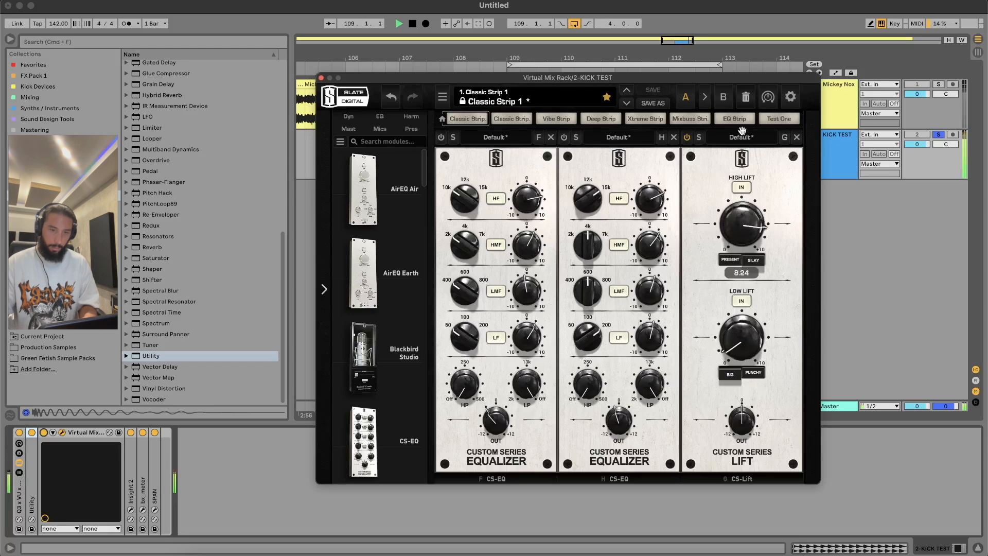
pyautogui.click(731, 260)
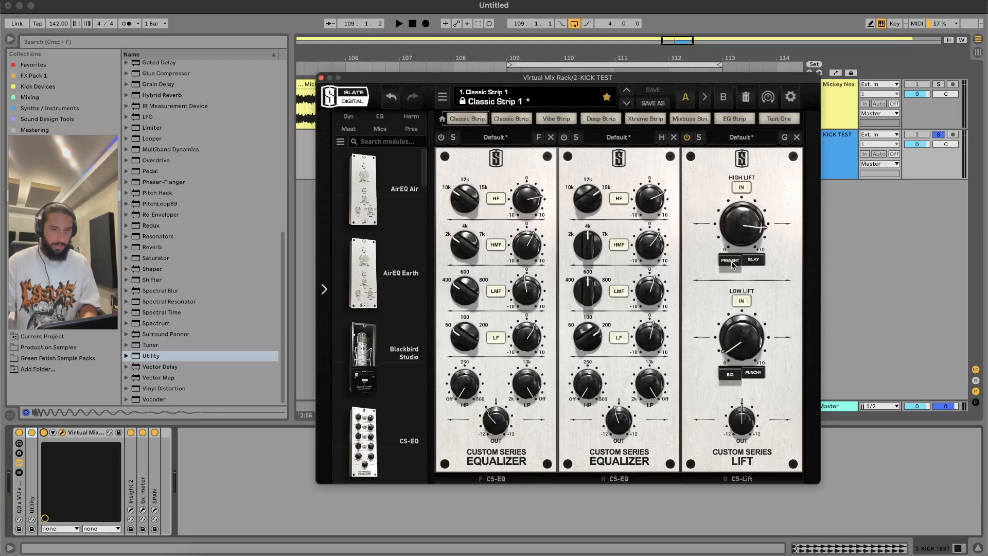
pyautogui.moveTo(737, 231)
pyautogui.mouseDown()
pyautogui.moveTo(724, 289)
pyautogui.moveTo(741, 278)
pyautogui.moveTo(755, 194)
pyautogui.moveTo(743, 235)
pyautogui.mouseUp()
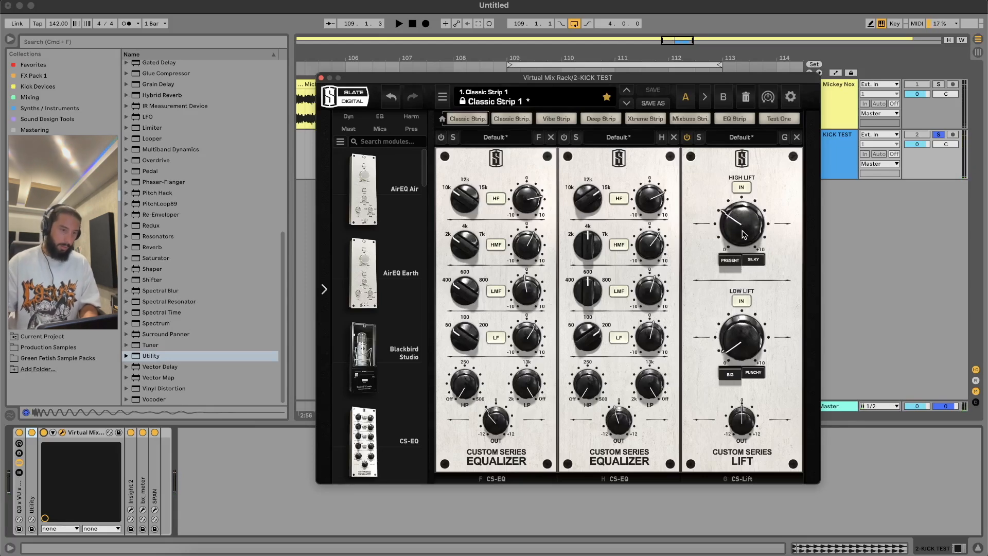
# Add an AirEQ Air module after the CS-Lift and remove it from the rack.
pyautogui.moveTo(364, 188); pyautogui.dragTo(863, 255)
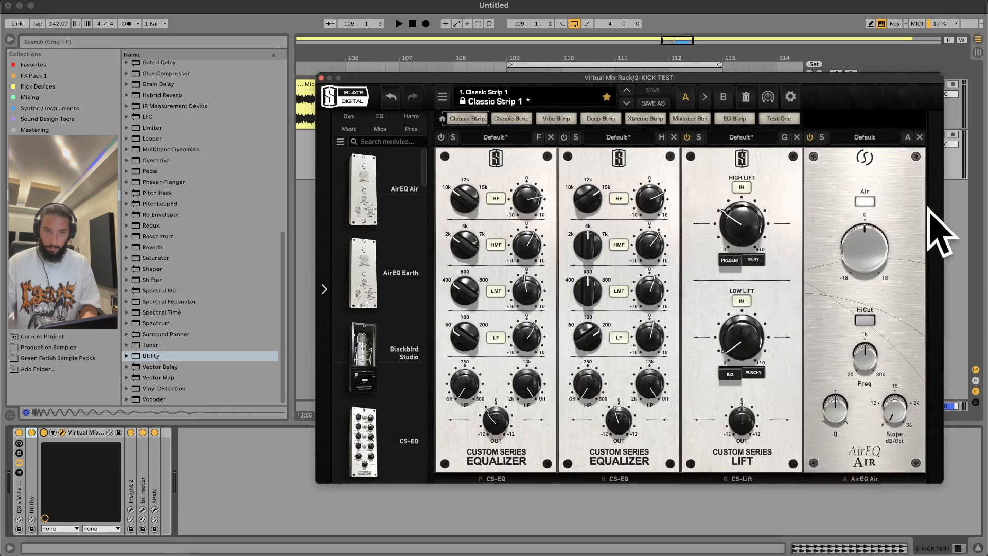
pyautogui.click(920, 137)
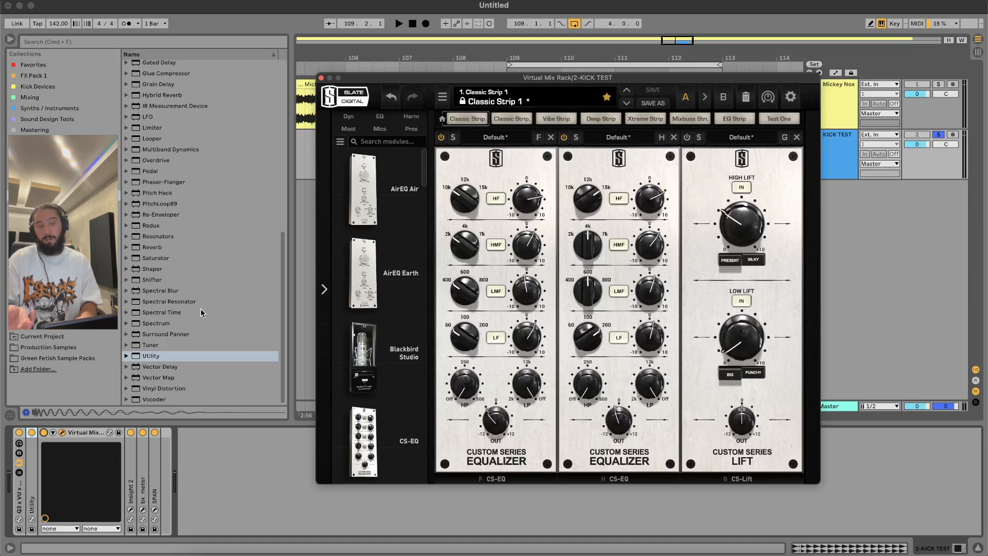
# Play the kick, toggle the Virtual Mix Rack bypass to compare the EQ'd and dry sound, and stop playback.
pyautogui.press('space')
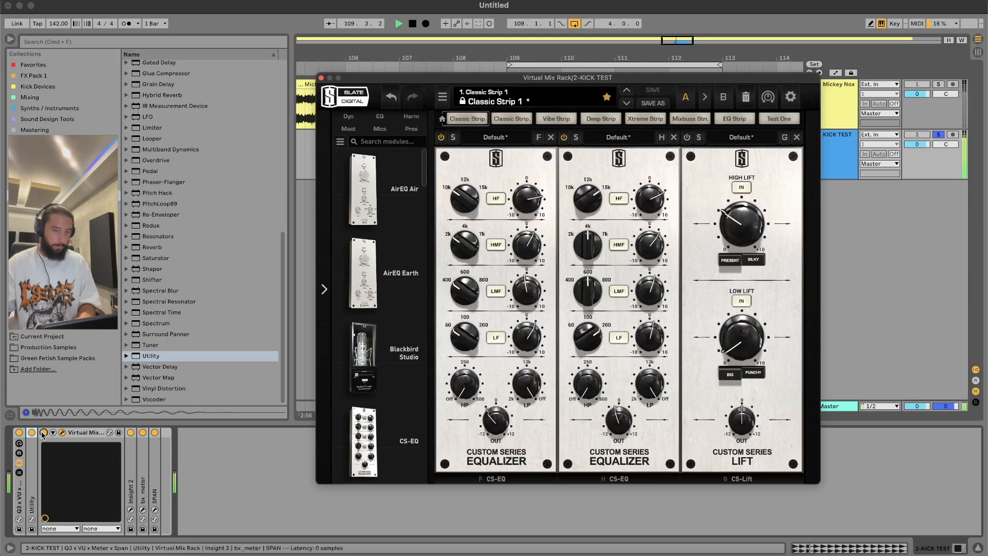
pyautogui.click(43, 433)
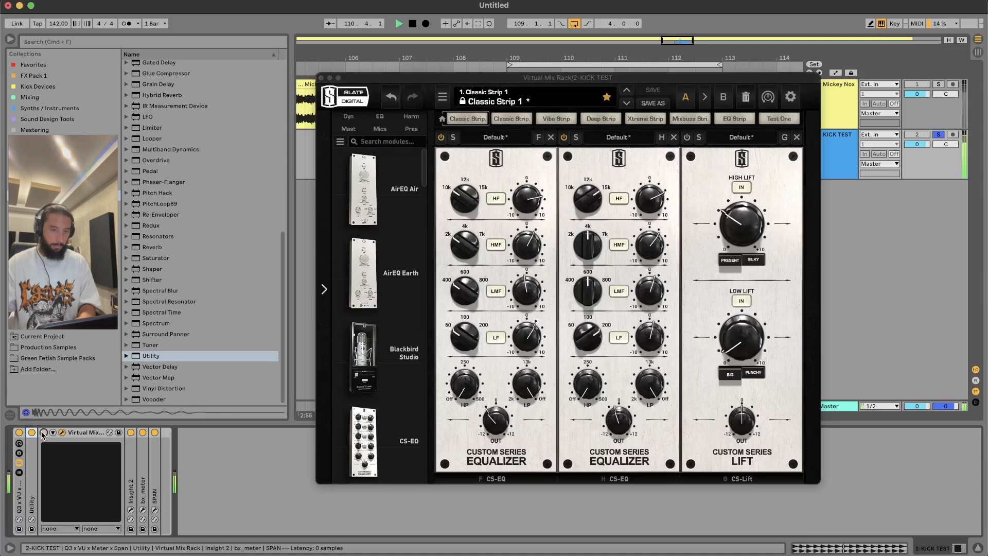
pyautogui.press('space')
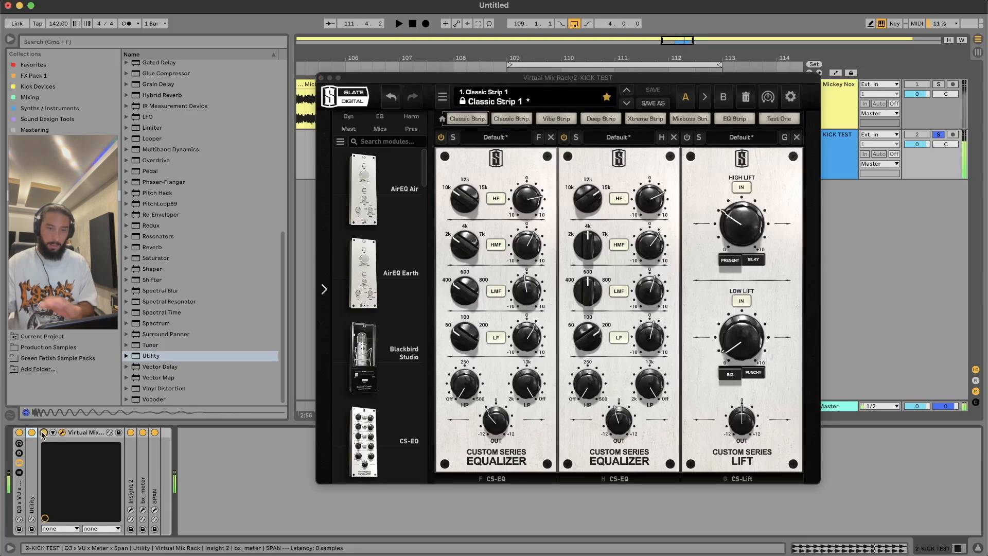
# Toggle the CS-Lift's power, play the kick and set its Low Lift to 0.67 while lowering its output.
pyautogui.click(680, 139)
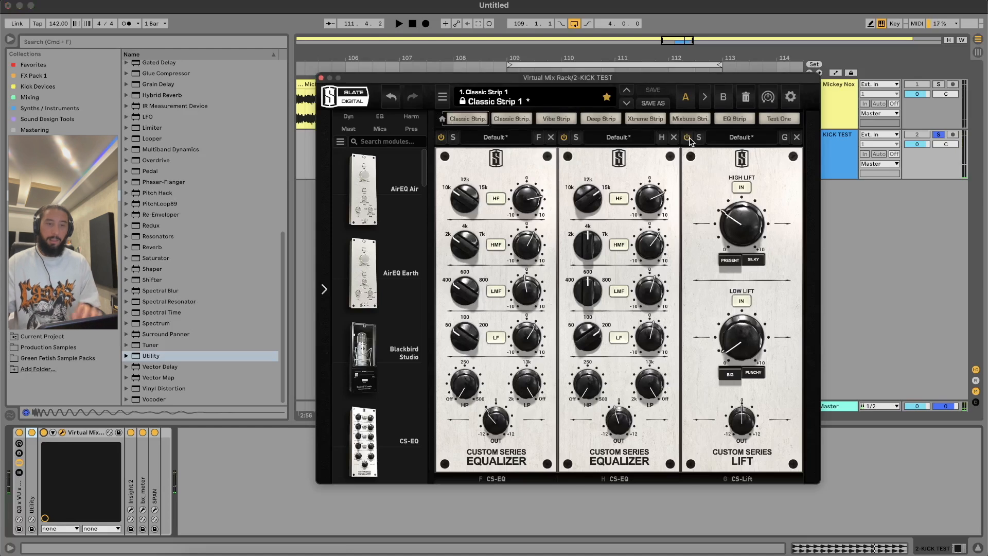
pyautogui.moveTo(724, 339)
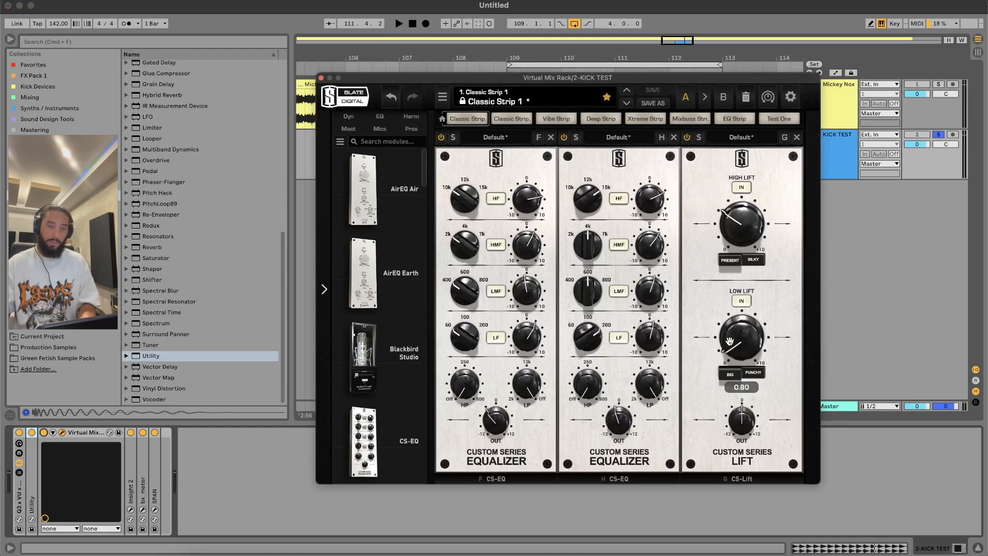
pyautogui.press('space')
pyautogui.moveTo(739, 346); pyautogui.dragTo(743, 351)
pyautogui.moveTo(737, 425); pyautogui.dragTo(739, 433)
pyautogui.moveTo(743, 344)
pyautogui.mouseDown()
pyautogui.moveTo(741, 309)
pyautogui.moveTo(739, 332)
pyautogui.mouseUp()
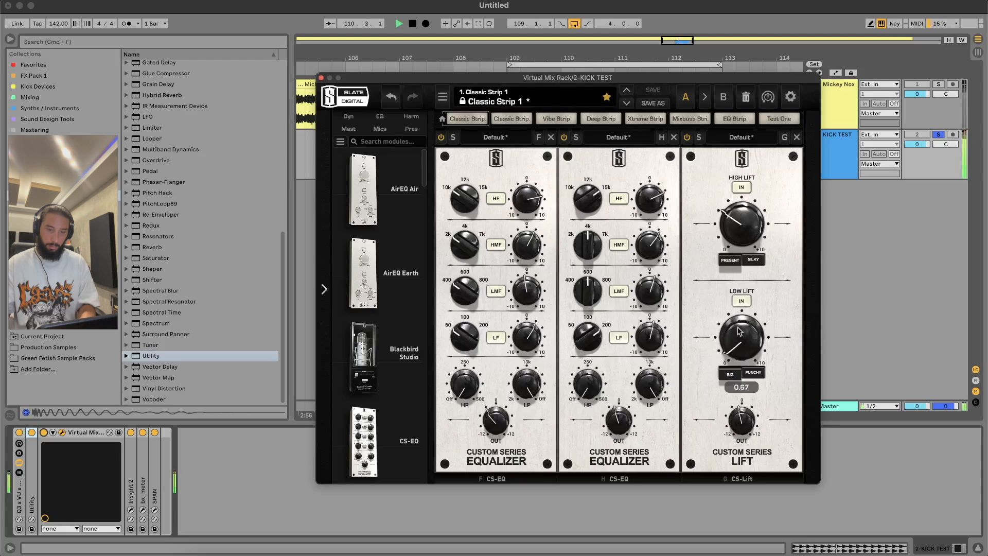
# Readjust the CS-Lift's output, turn down its Low Lift, set High Lift to 6.40 and toggle the module to compare.
pyautogui.moveTo(737, 428); pyautogui.dragTo(737, 425)
pyautogui.moveTo(741, 337); pyautogui.dragTo(738, 352)
pyautogui.moveTo(737, 229); pyautogui.dragTo(740, 193)
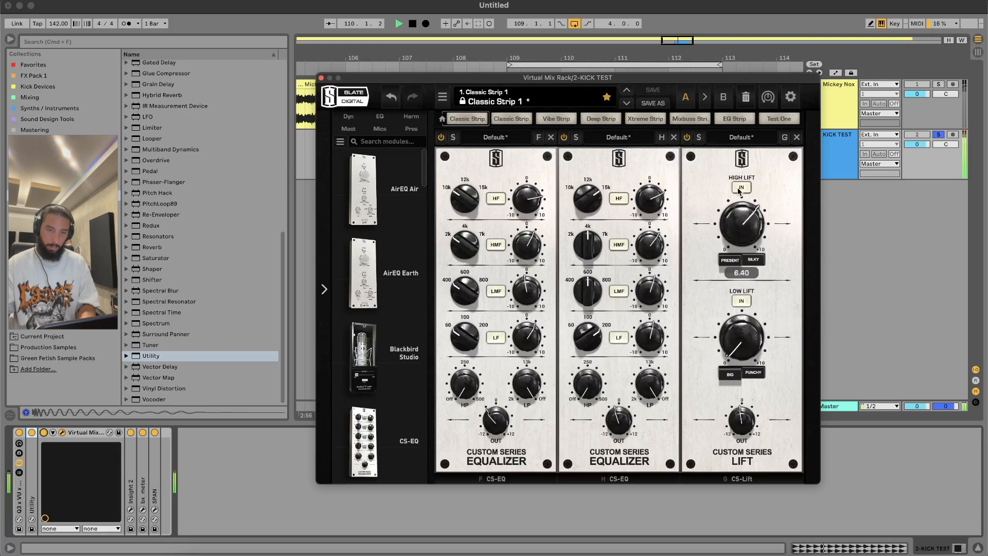
pyautogui.click(688, 138)
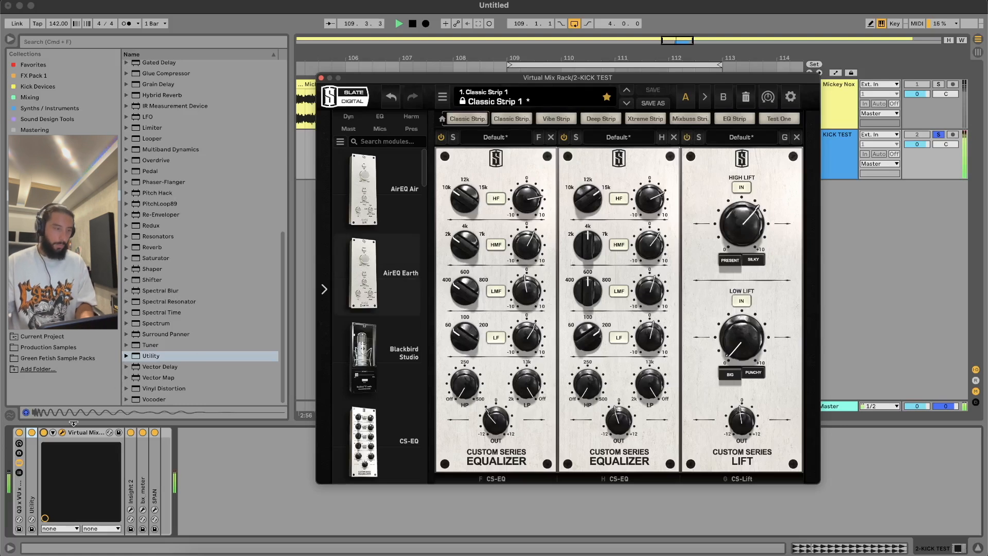
# Compare the kick with Virtual Mix Rack bypassed and re-enabled, stop playback and reposition the plugin window.
pyautogui.click(43, 434)
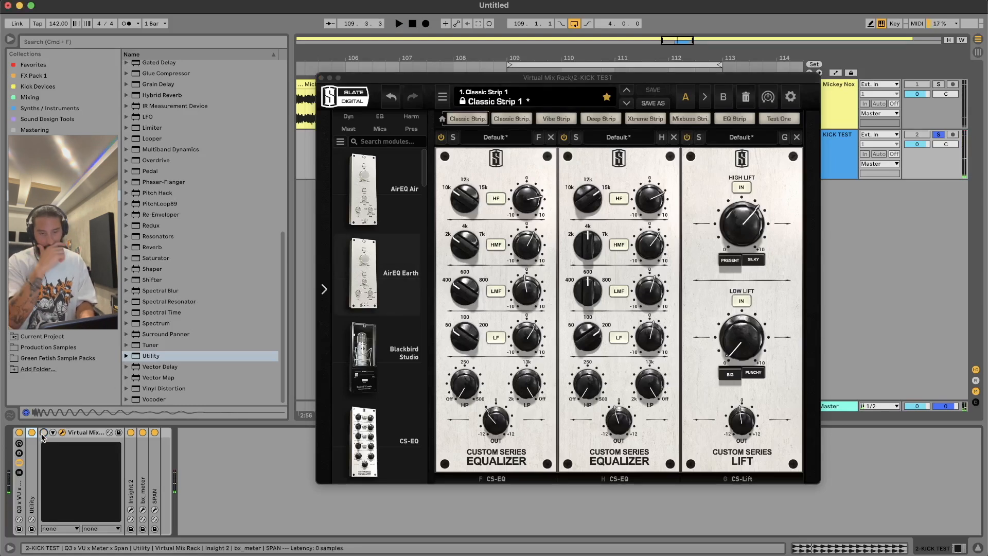
pyautogui.press('space')
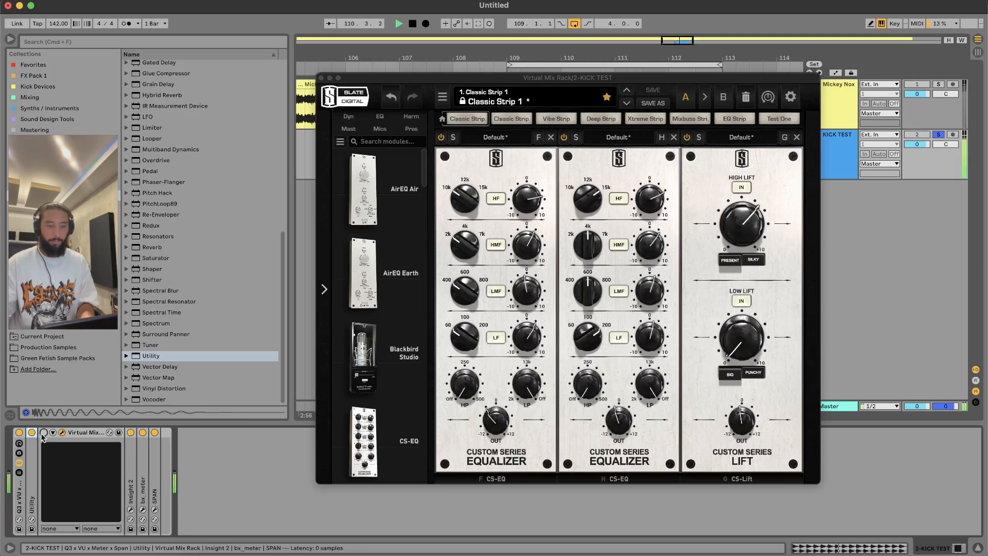
pyautogui.click(43, 433)
pyautogui.moveTo(369, 79); pyautogui.dragTo(363, 96)
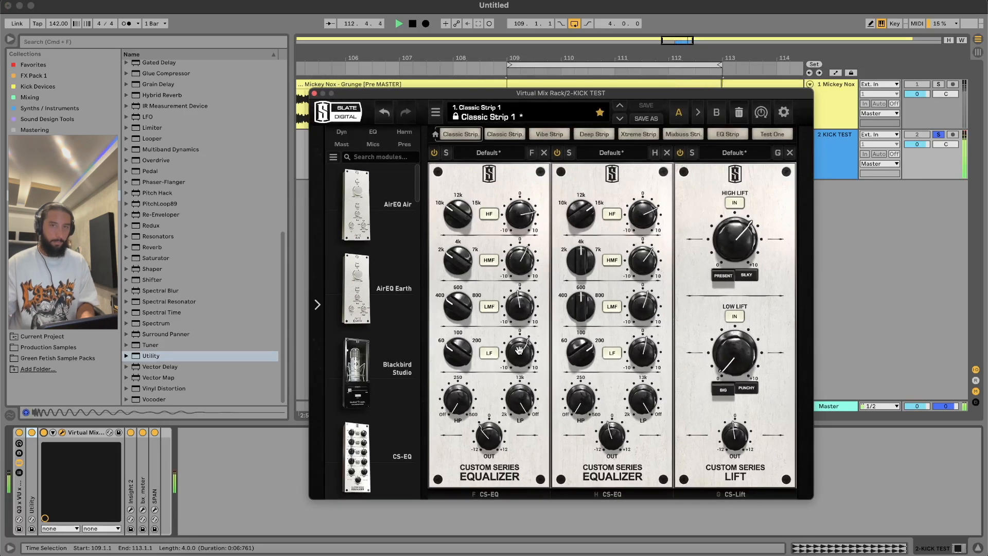
pyautogui.press('space')
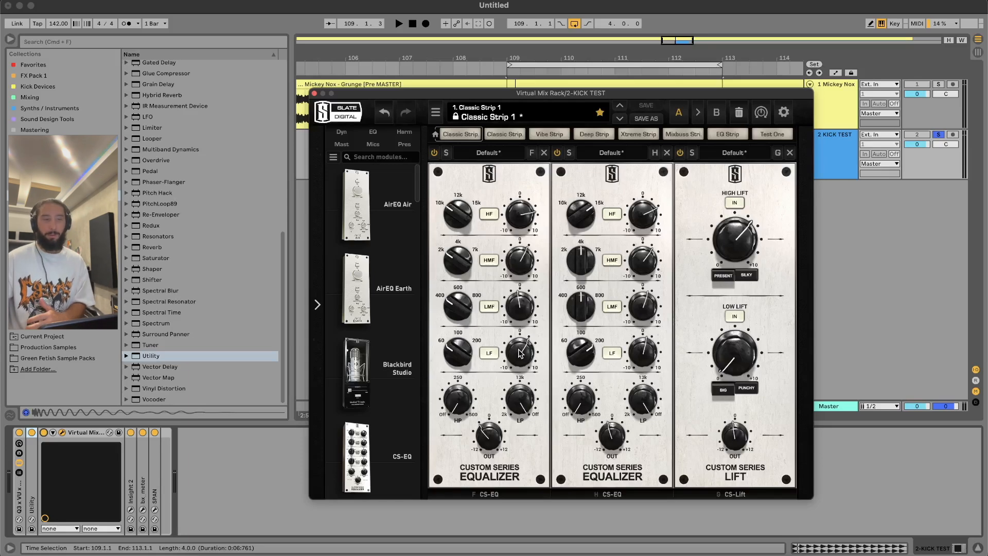
pyautogui.moveTo(364, 95); pyautogui.dragTo(353, 88)
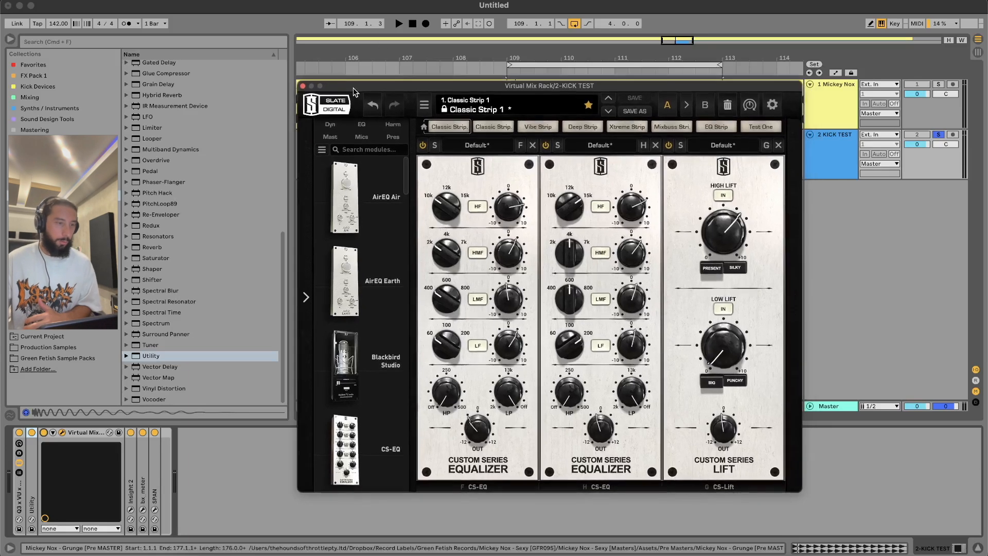